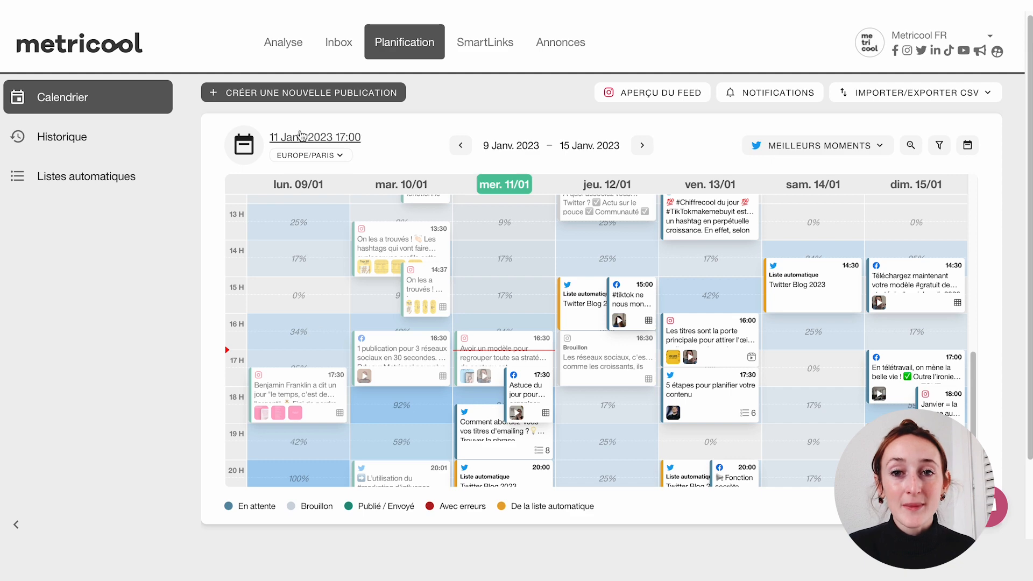
# Step: Create a new Instagram publication with the "Que sont les notes Instagram ?" caption and hashtags, removing the surrounding quotation marks
pyautogui.click(293, 94)
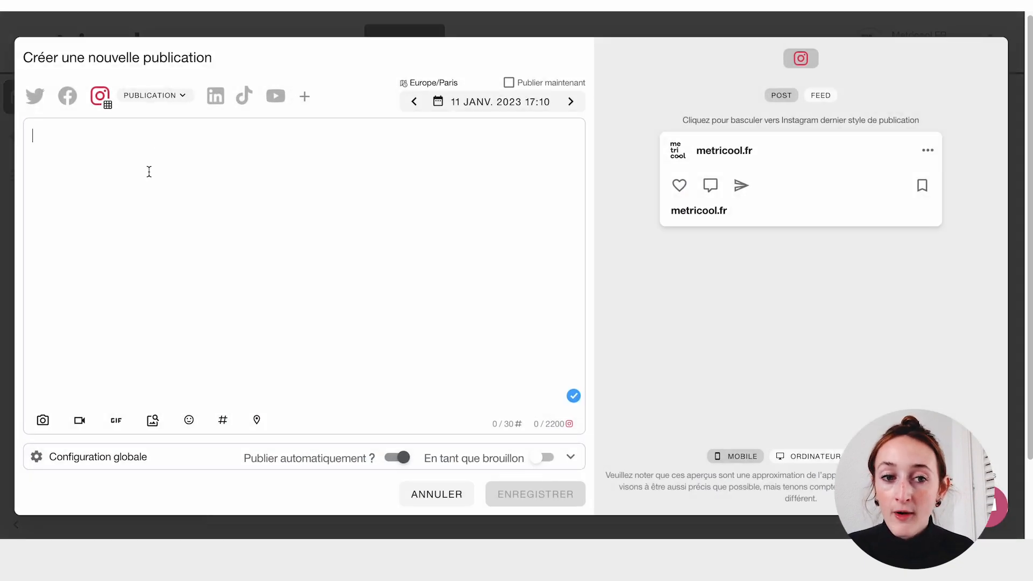
pyautogui.write('"Que sont les notes Instagram ? 🗒  Balayez pour en savoir plus sur la nouvelle fonctionnalité d\'Instagram et sur la façon dont vous pouvez l\'utiliser !  Bénéficiez-vous déjà de cette mise à jour ? Si oui, l\'utilisez-vous ? Si vous ne l\'avez pas encore, comptez-vous l\'utiliser une fois que la fonctionnalité sera disponible ?  Dites-nous ce que vous en pensez ! ⤵  #instagramnotes #instagramupdates #igupdates #socialmedia #socialmedianetwork #socialmediatipsandtricks #socialmedianews."')
pyautogui.hotkey('ctrl', 'Home')
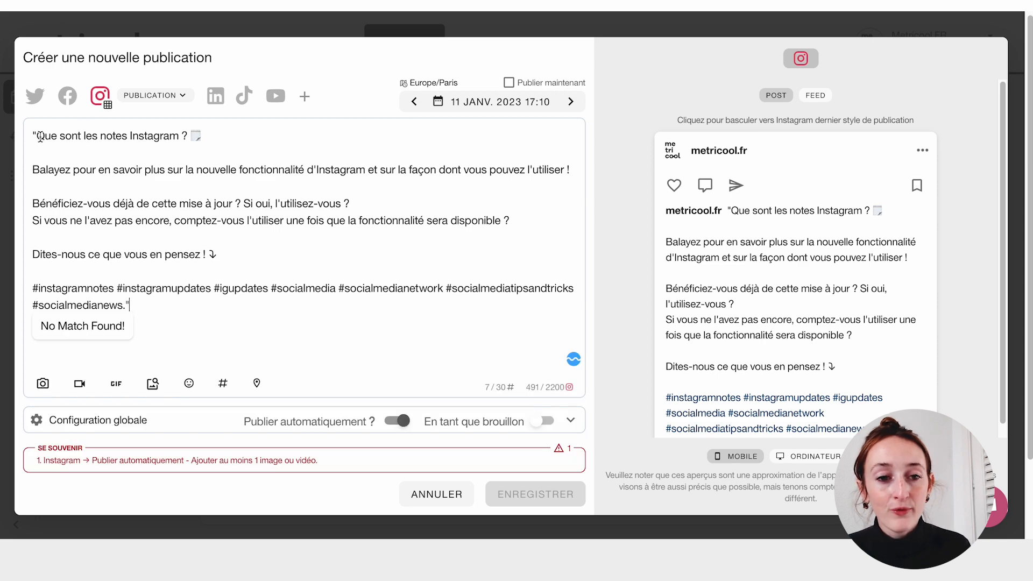
pyautogui.press('Delete')
pyautogui.click(159, 316)
pyautogui.press('BackSpace')
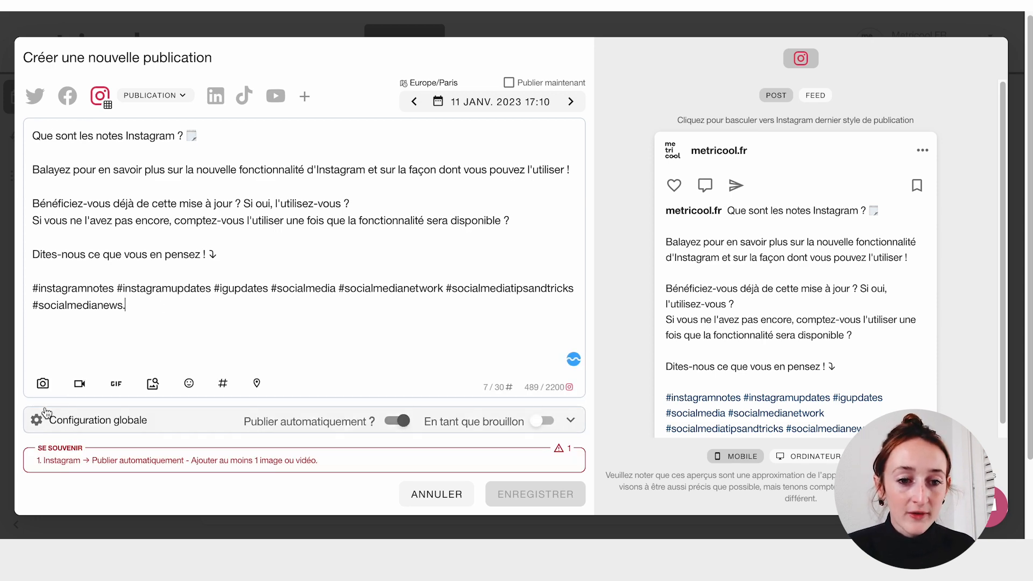
# Step: Attach the image "ig notes FR 1 (1).jpg" from Downloads to the publication and check it in the Instagram preview
pyautogui.click(45, 383)
pyautogui.click(408, 292)
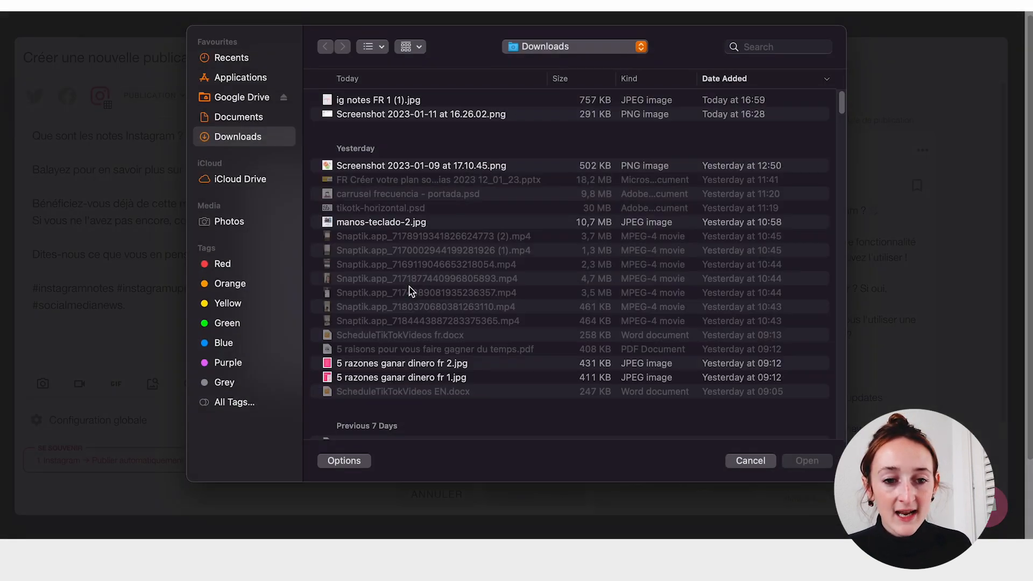
pyautogui.doubleClick(367, 102)
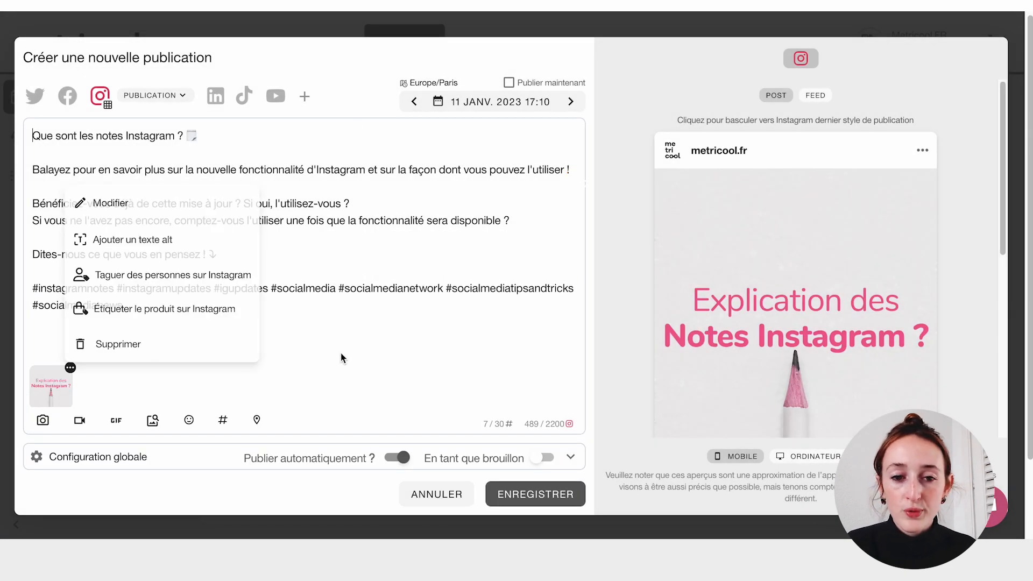
pyautogui.click(340, 353)
pyautogui.scroll(-2, 695, 354)
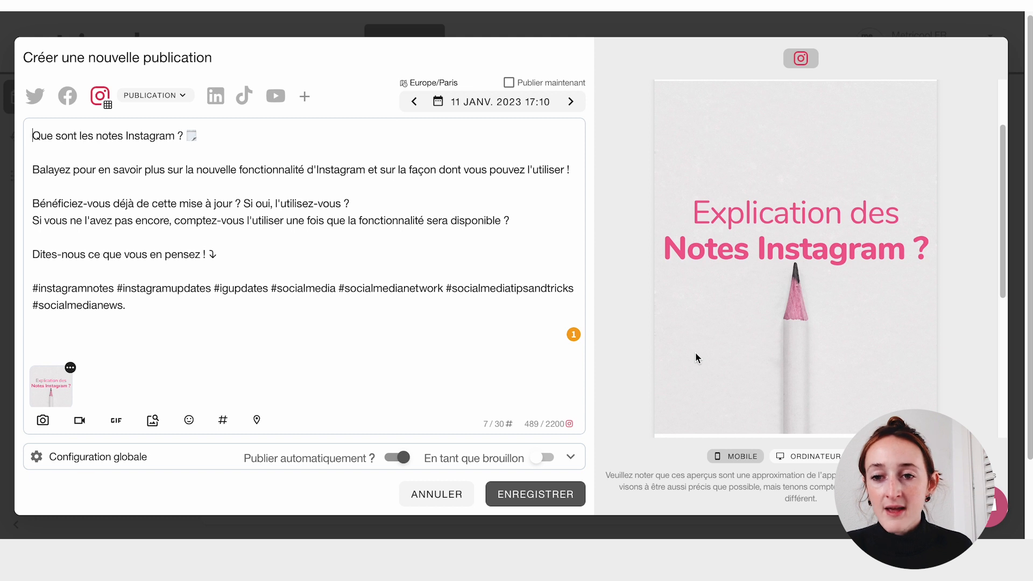
pyautogui.scroll(2, 694, 352)
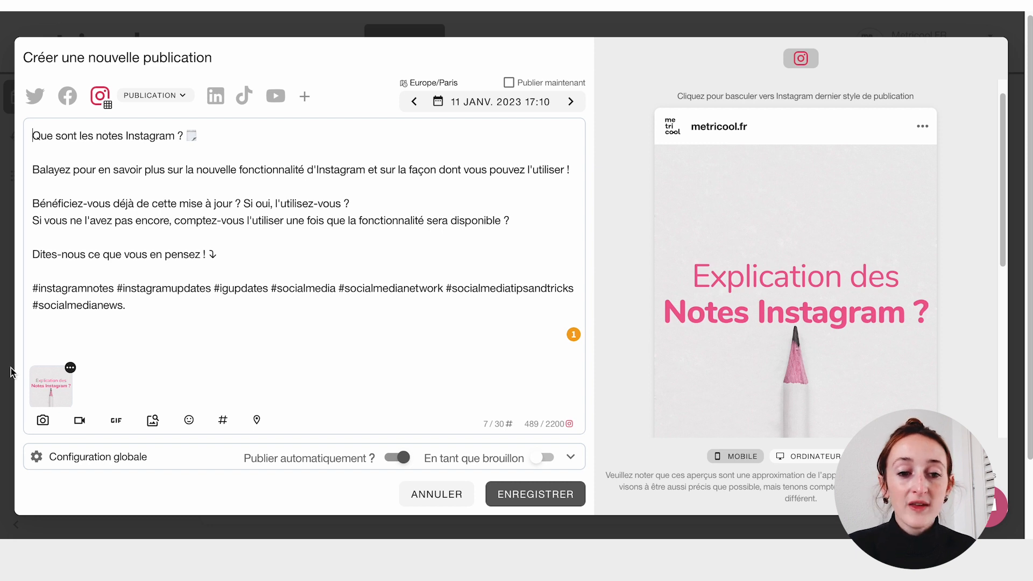
# Step: Open the attached image for editing and crop it slightly from its upper-left corner
pyautogui.click(70, 369)
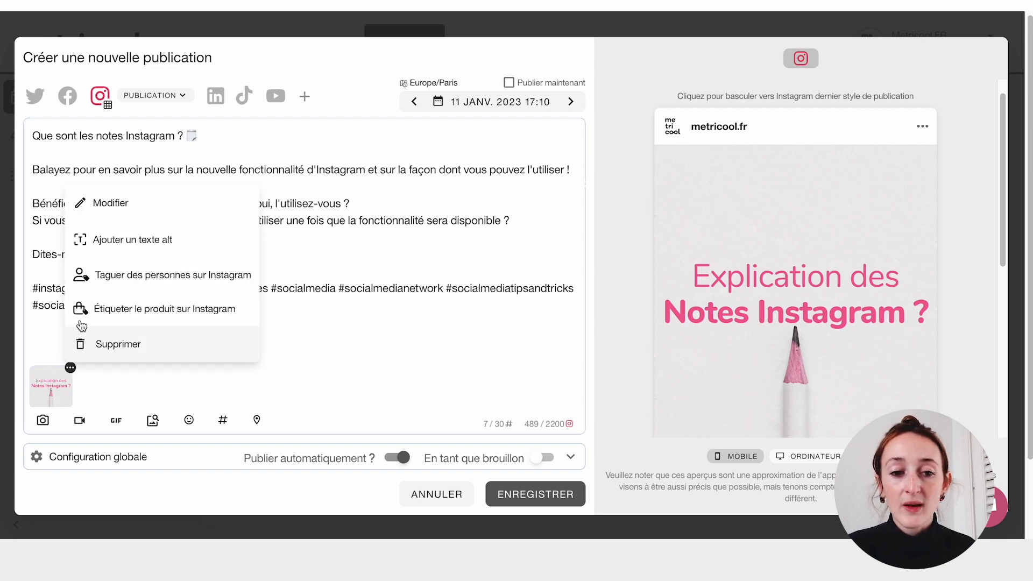
pyautogui.click(98, 210)
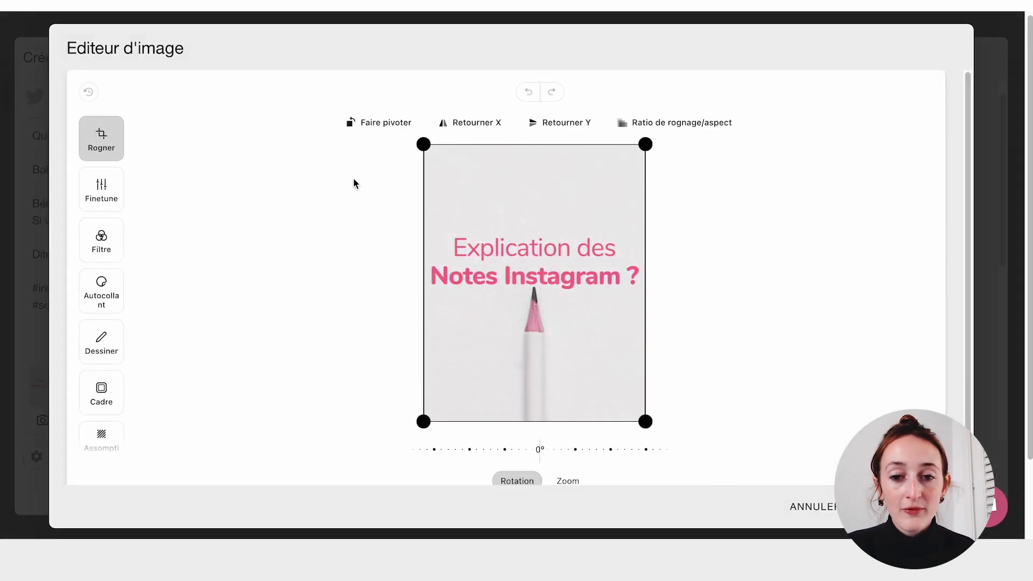
pyautogui.scroll(-1, 353, 179)
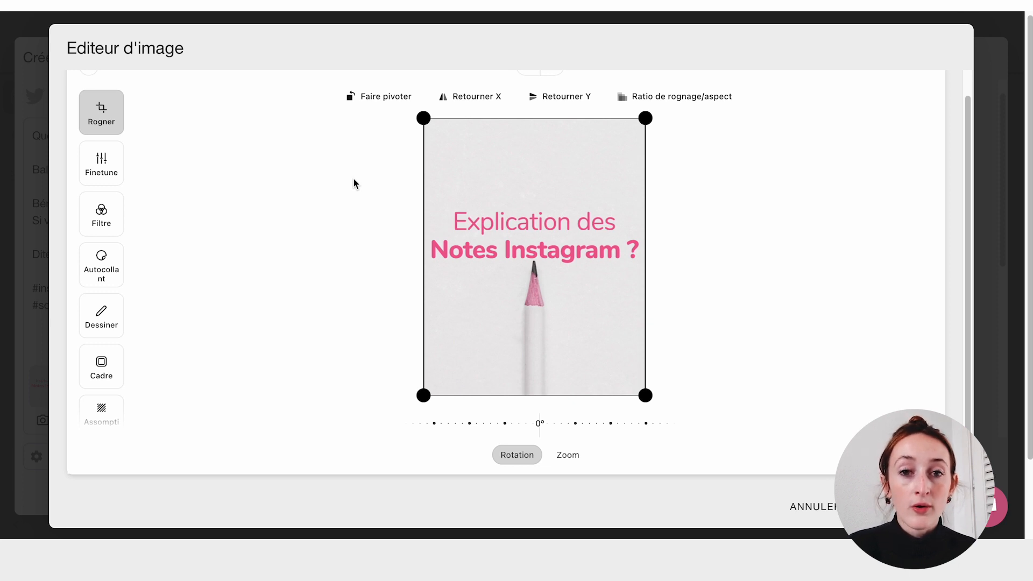
pyautogui.scroll(-1, 381, 154)
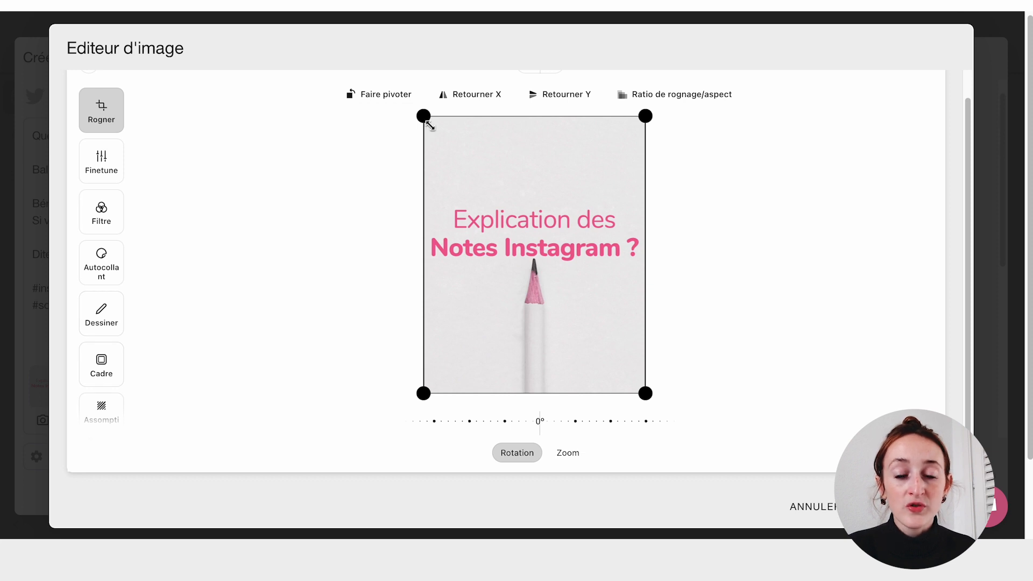
pyautogui.moveTo(423, 116)
pyautogui.mouseDown()
pyautogui.moveTo(414, 145)
pyautogui.moveTo(416, 104)
pyautogui.mouseUp()
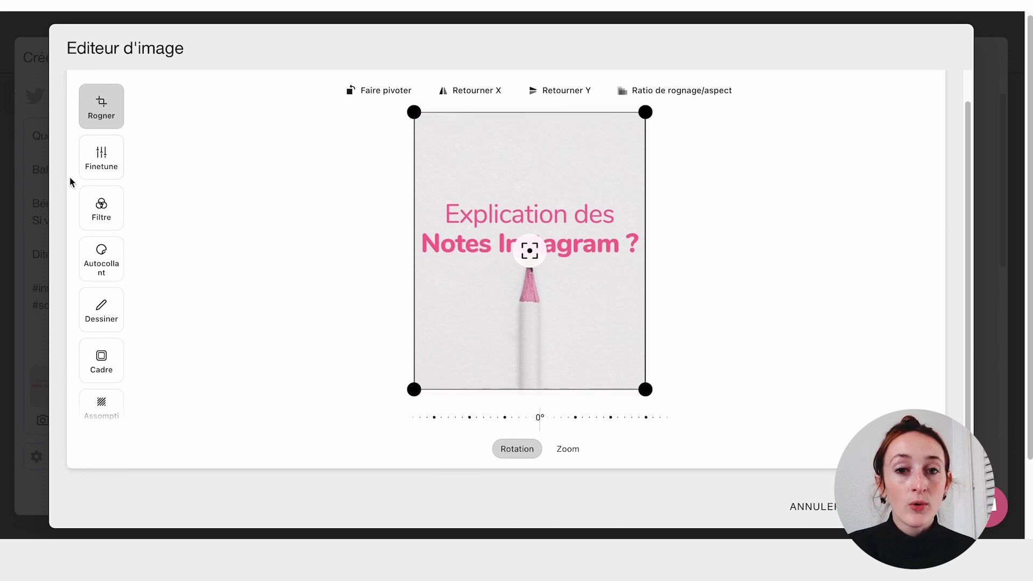
# Step: Look at the brightness adjustment and apply the Mono filter to the image
pyautogui.click(96, 161)
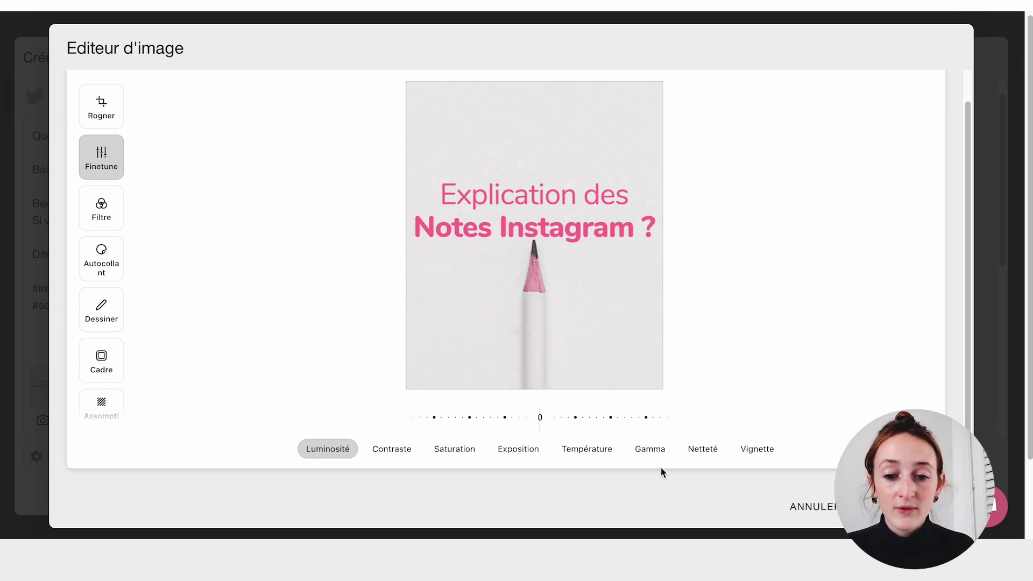
pyautogui.moveTo(549, 420)
pyautogui.mouseDown()
pyautogui.moveTo(589, 420)
pyautogui.moveTo(523, 410)
pyautogui.moveTo(550, 412)
pyautogui.mouseUp()
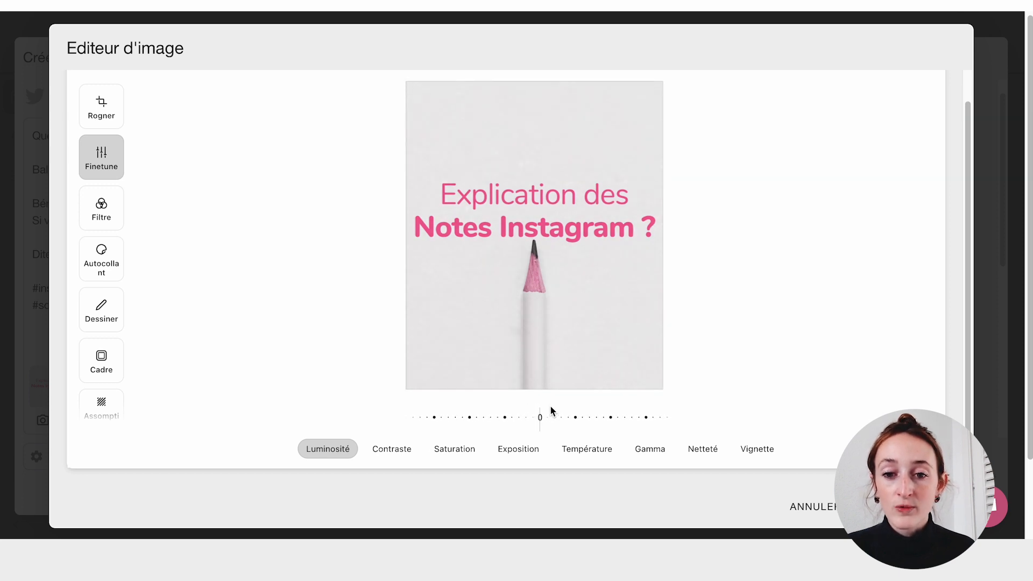
pyautogui.click(101, 210)
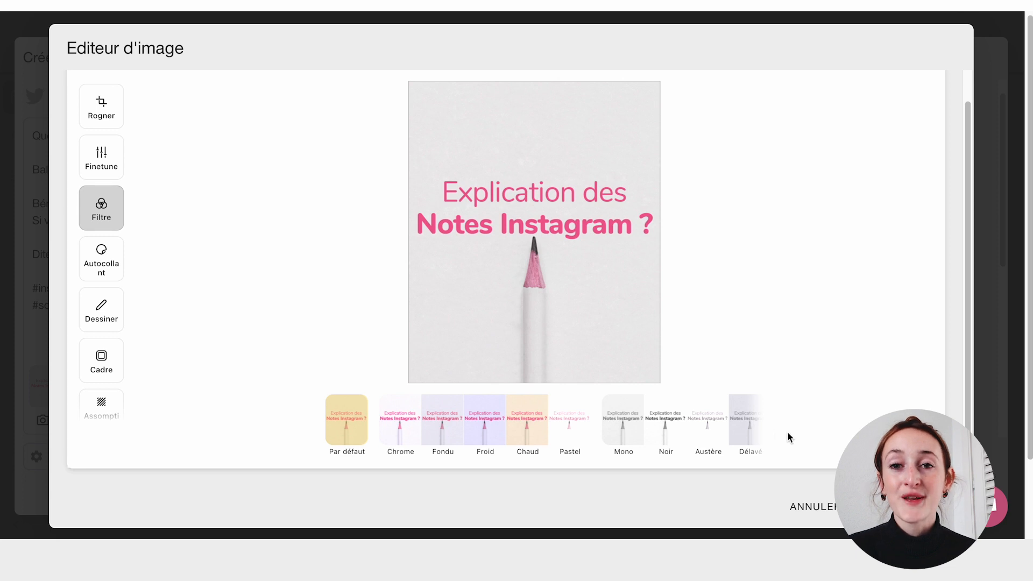
pyautogui.click(622, 428)
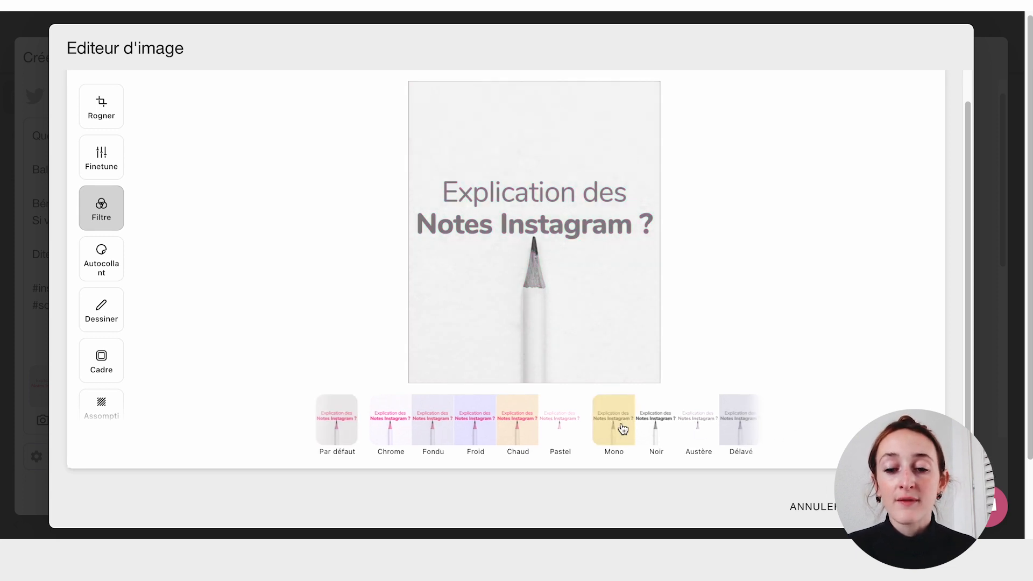
# Step: Place a star emoji sticker centred above the image title and draw a small red freehand heart beside it
pyautogui.click(83, 267)
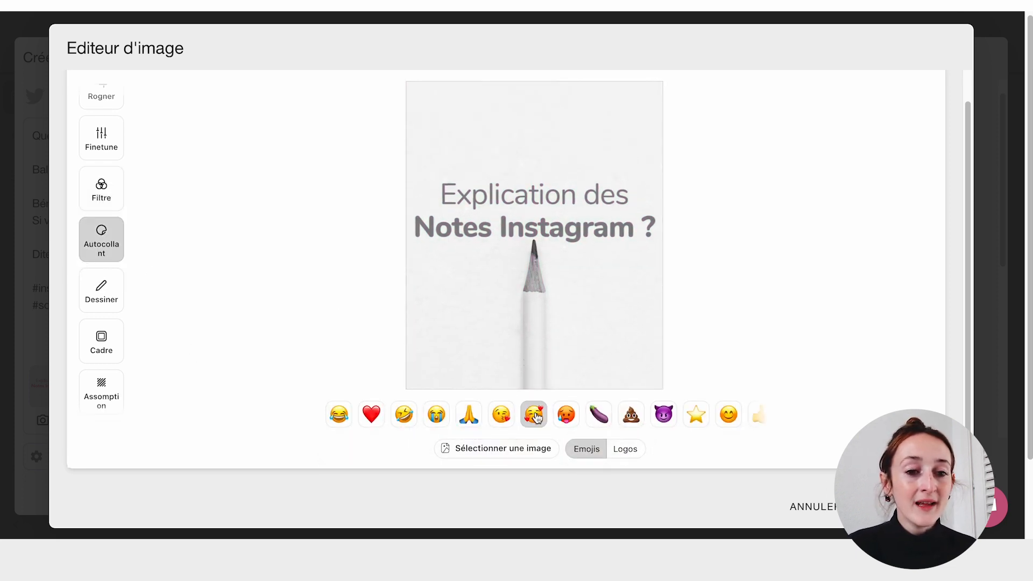
pyautogui.click(696, 415)
pyautogui.click(483, 264)
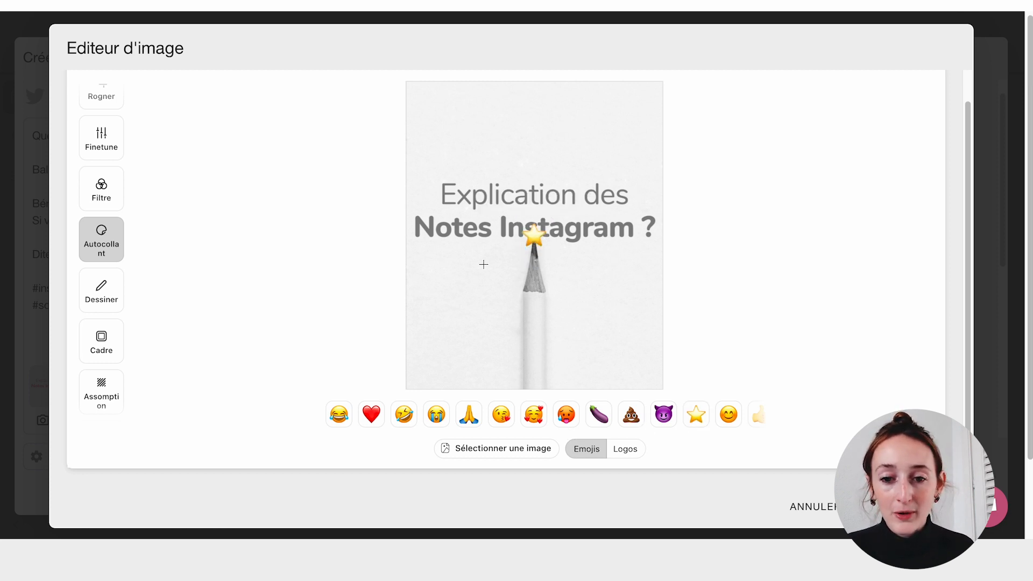
pyautogui.moveTo(534, 235); pyautogui.dragTo(534, 153)
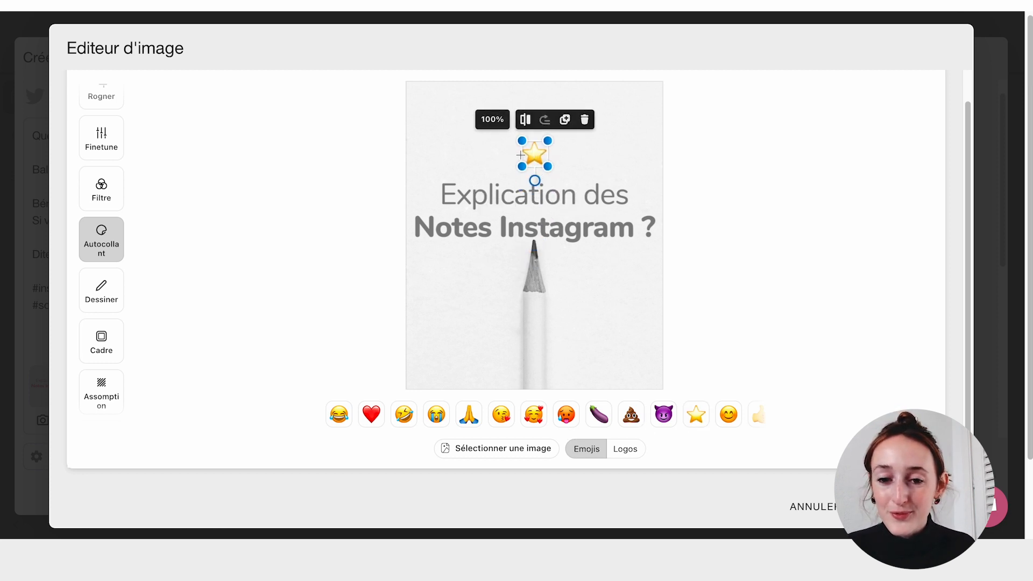
pyautogui.click(389, 217)
pyautogui.scroll(2, 127, 294)
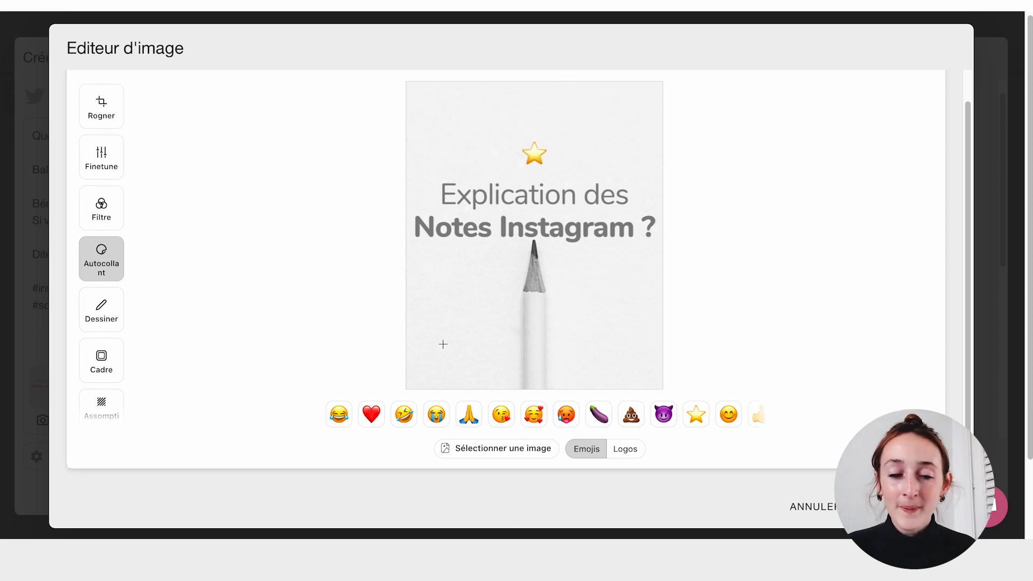
pyautogui.click(104, 317)
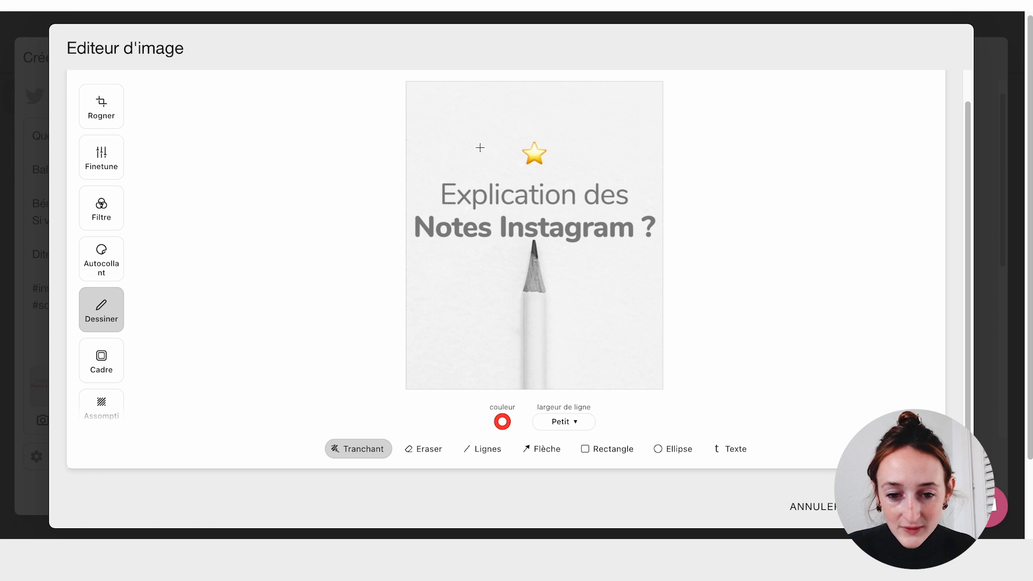
pyautogui.moveTo(481, 152)
pyautogui.mouseDown()
pyautogui.moveTo(477, 106)
pyautogui.moveTo(461, 127)
pyautogui.moveTo(481, 153)
pyautogui.mouseUp()
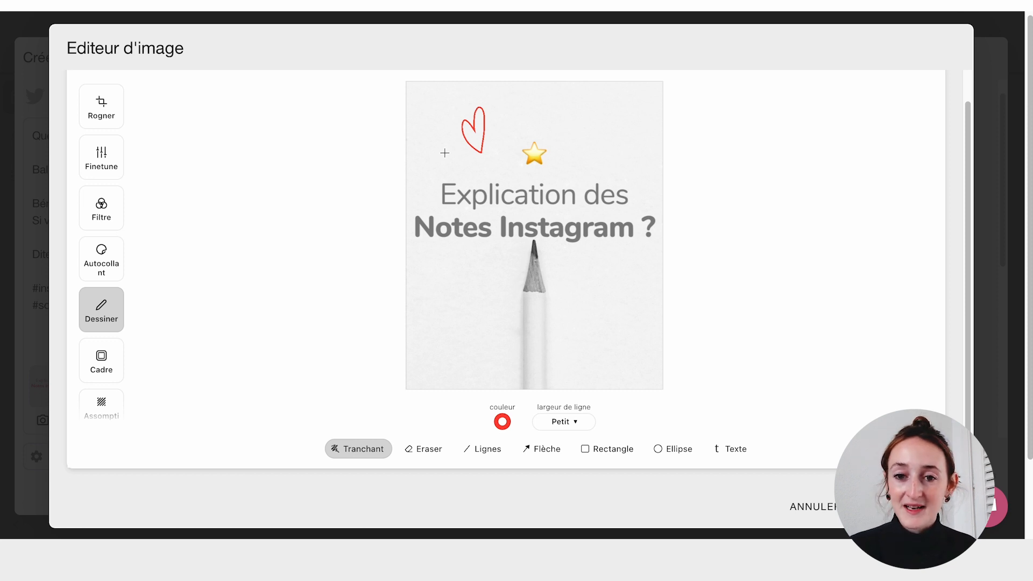
# Step: Add a Polaroid frame around the image and set its colour to the red preset
pyautogui.click(101, 361)
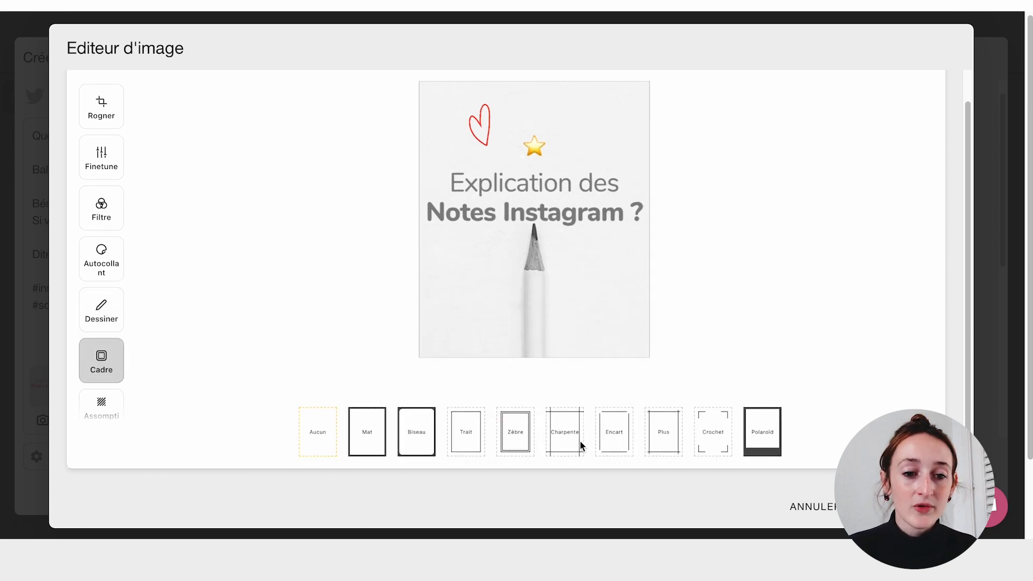
pyautogui.click(754, 449)
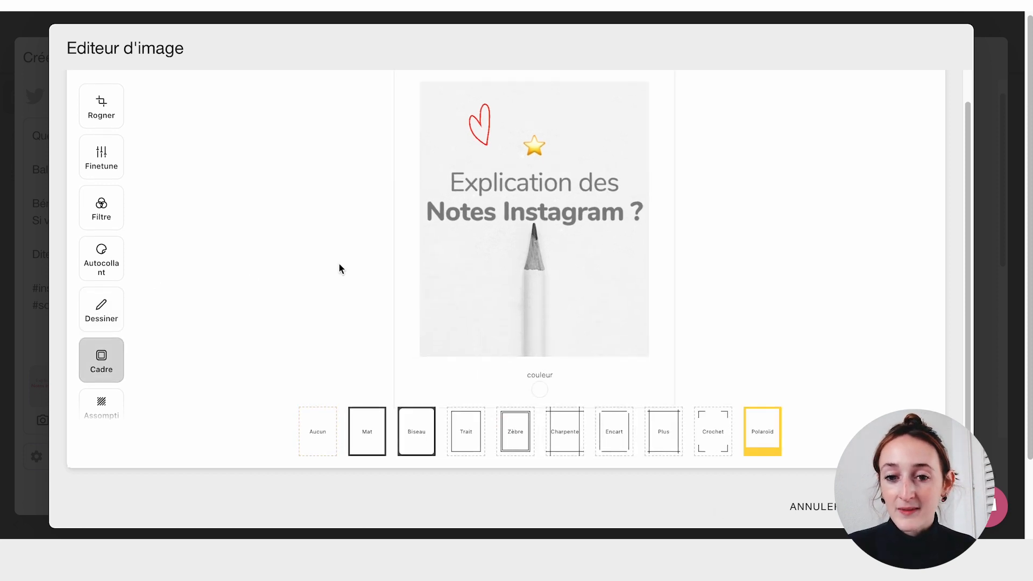
pyautogui.click(538, 390)
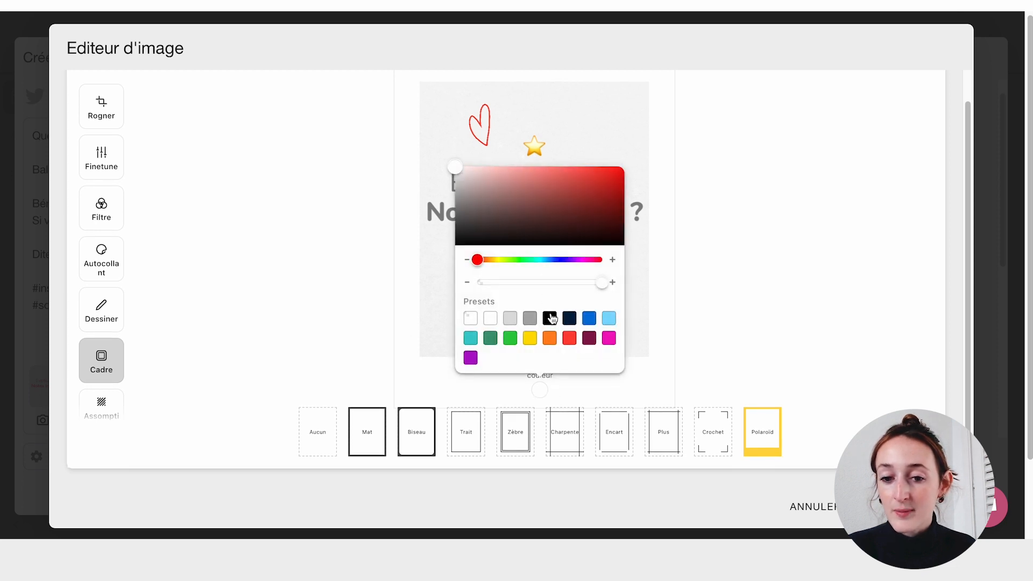
pyautogui.click(569, 338)
pyautogui.click(385, 298)
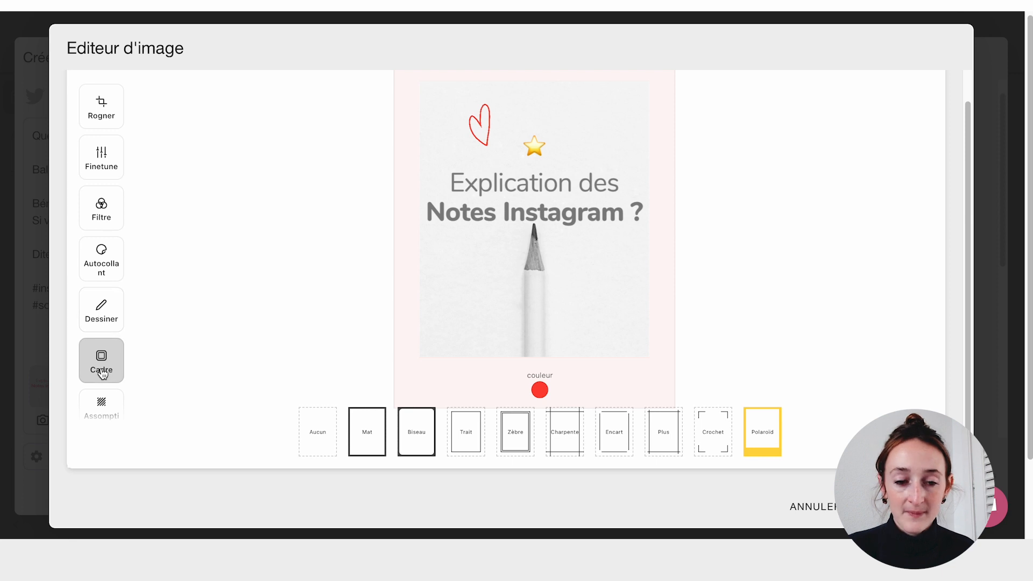
# Step: Blur a rectangular area over the title text, widen it across most of the title, and delete that blur area
pyautogui.click(101, 411)
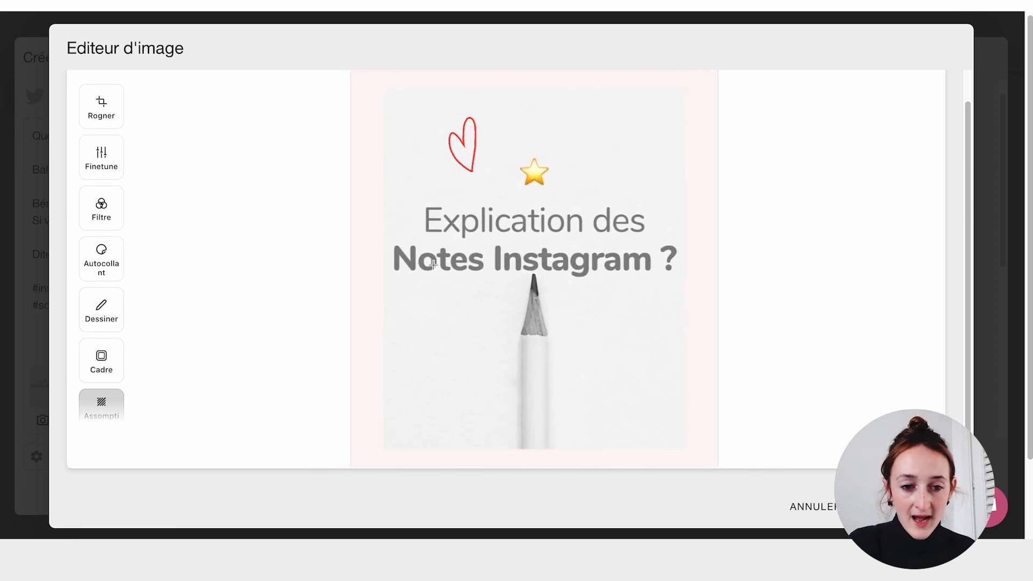
pyautogui.moveTo(442, 137); pyautogui.dragTo(505, 300)
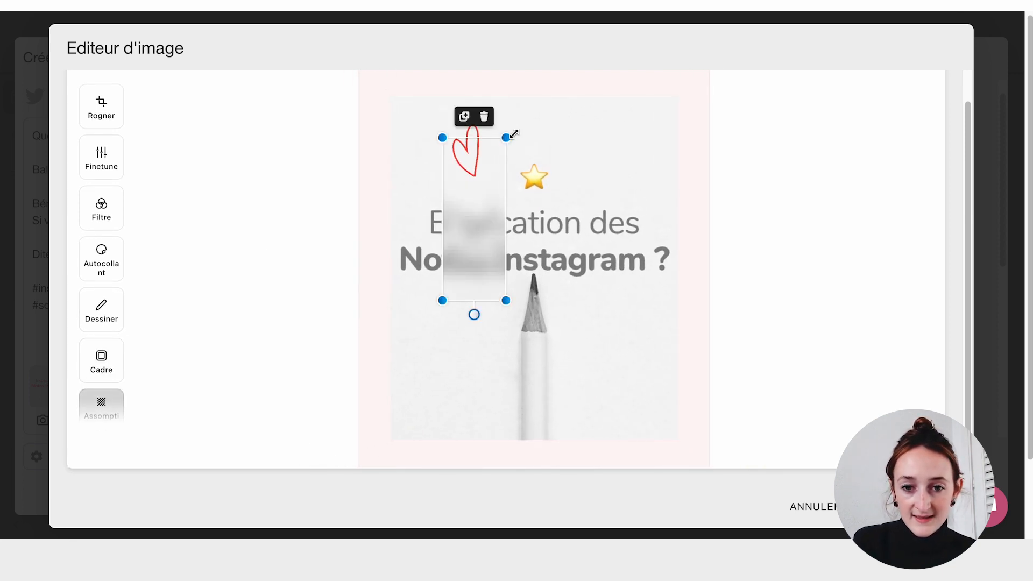
pyautogui.moveTo(505, 138); pyautogui.dragTo(669, 155)
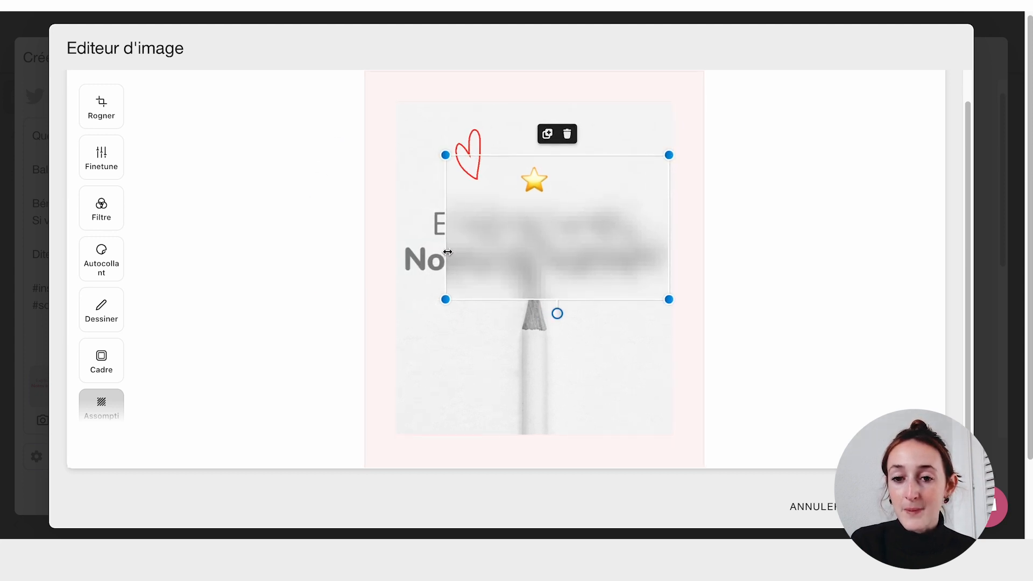
pyautogui.click(205, 219)
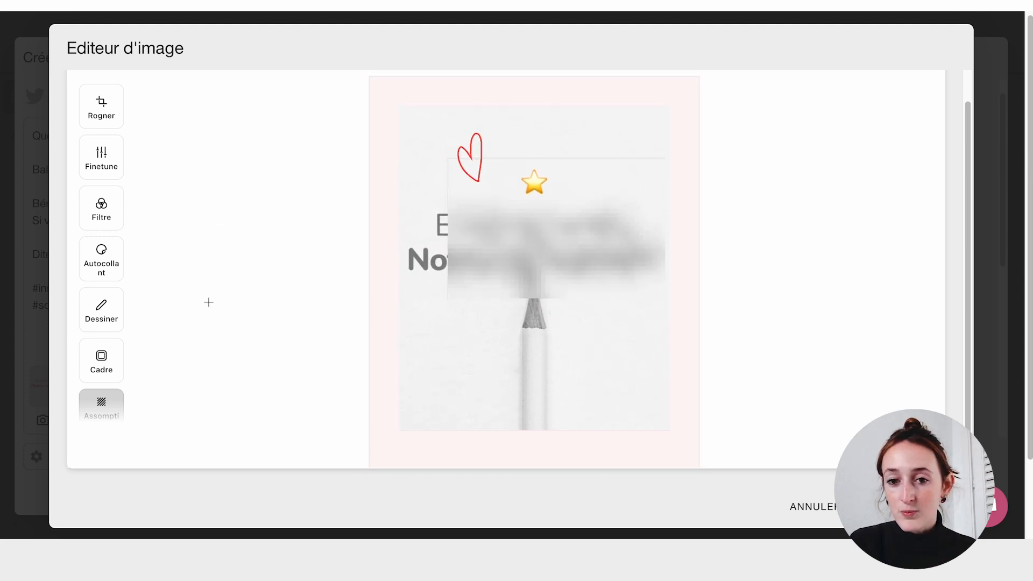
pyautogui.click(519, 258)
pyautogui.press('Delete')
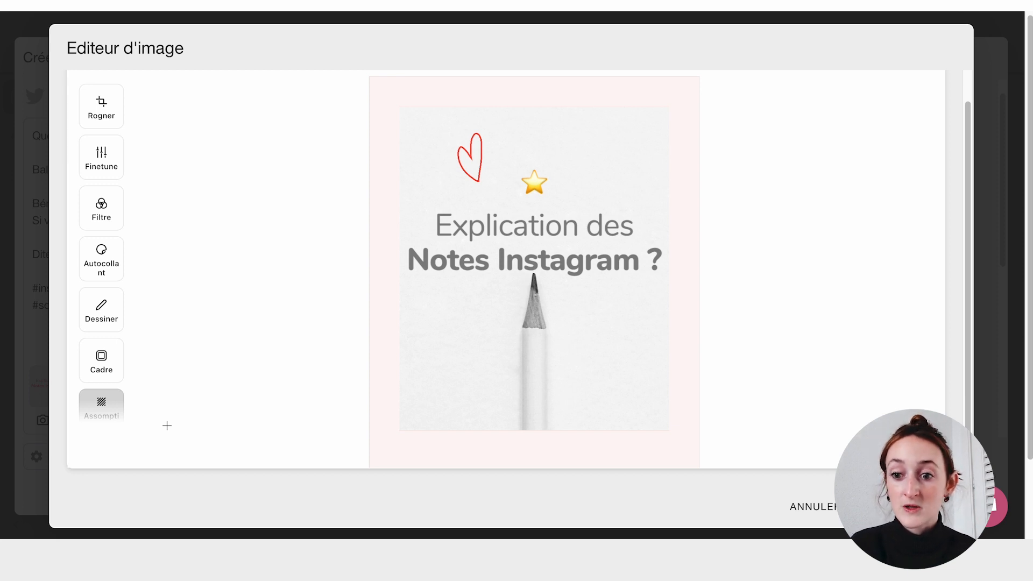
# Step: Leave the image editor and discard all changes made to the image
pyautogui.click(808, 506)
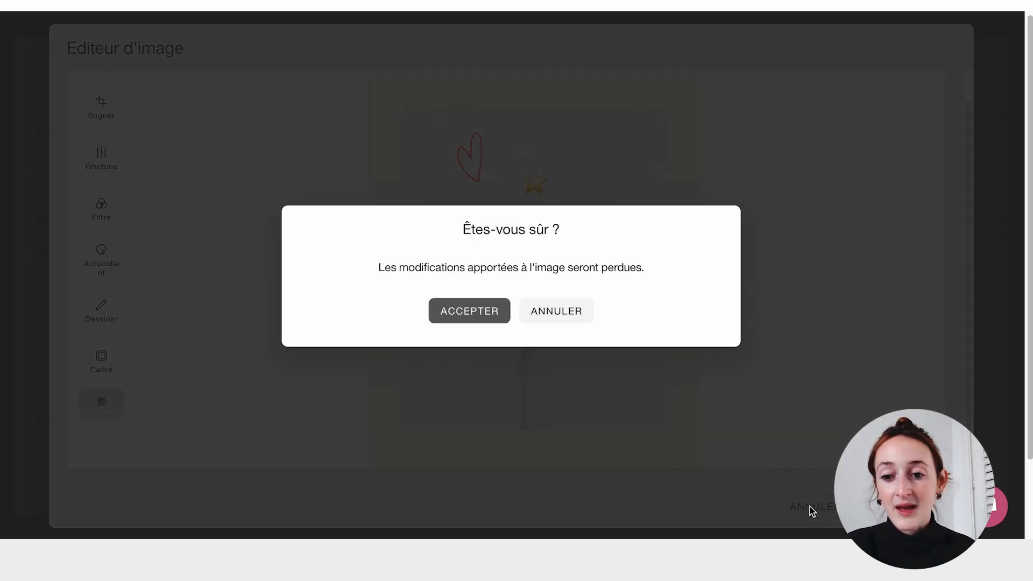
pyautogui.click(451, 314)
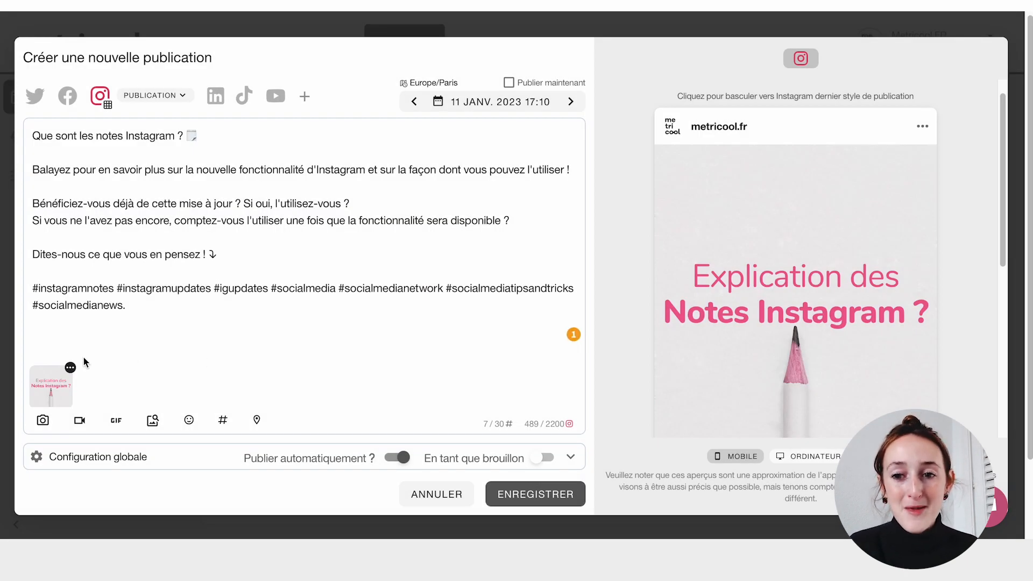
pyautogui.click(71, 367)
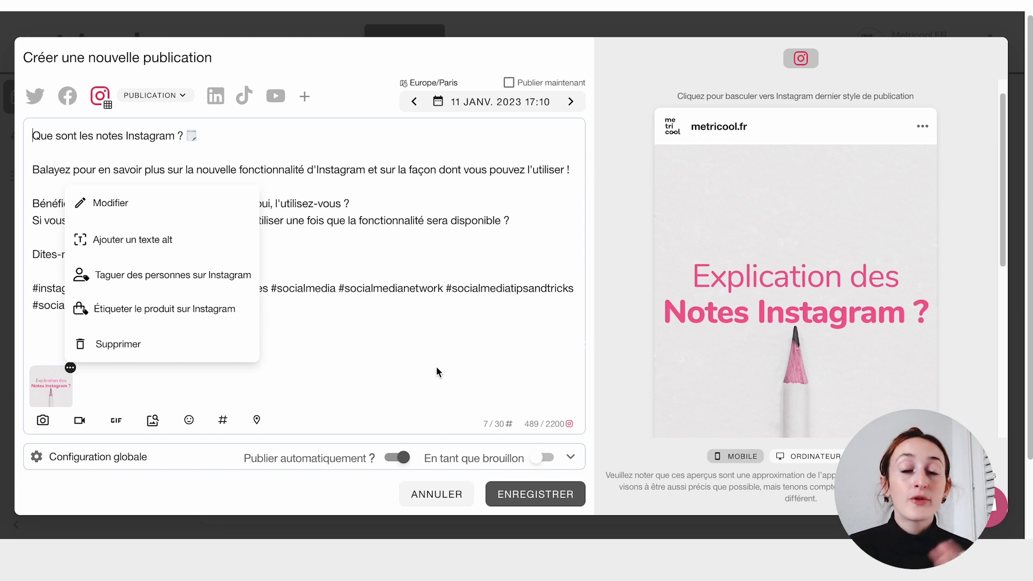
pyautogui.click(353, 337)
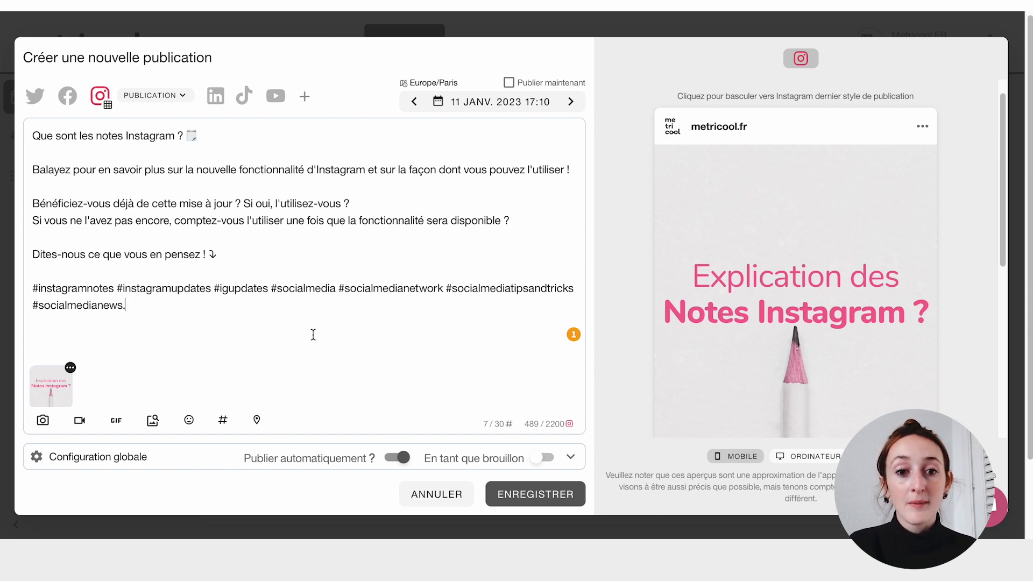
# Step: Search the Pexels stock images for "notes" and filter them by the pink colour #E91E63
pyautogui.click(162, 419)
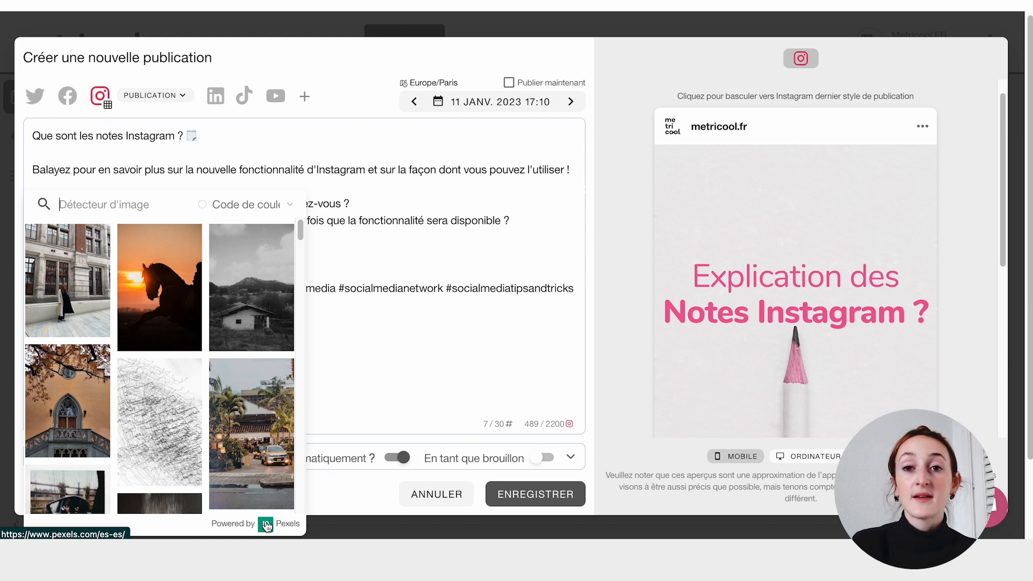
pyautogui.write('notes')
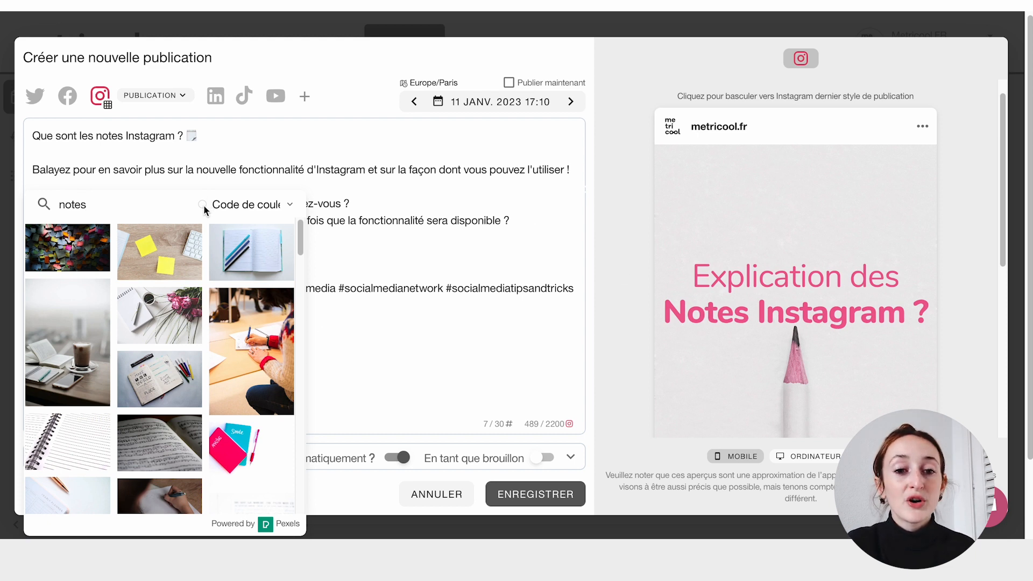
pyautogui.click(290, 205)
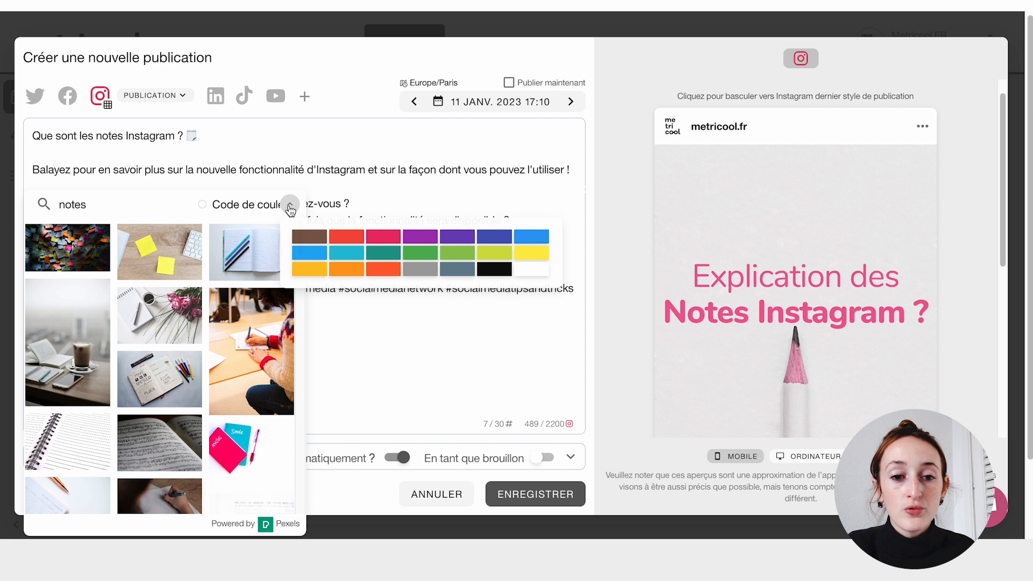
pyautogui.click(383, 237)
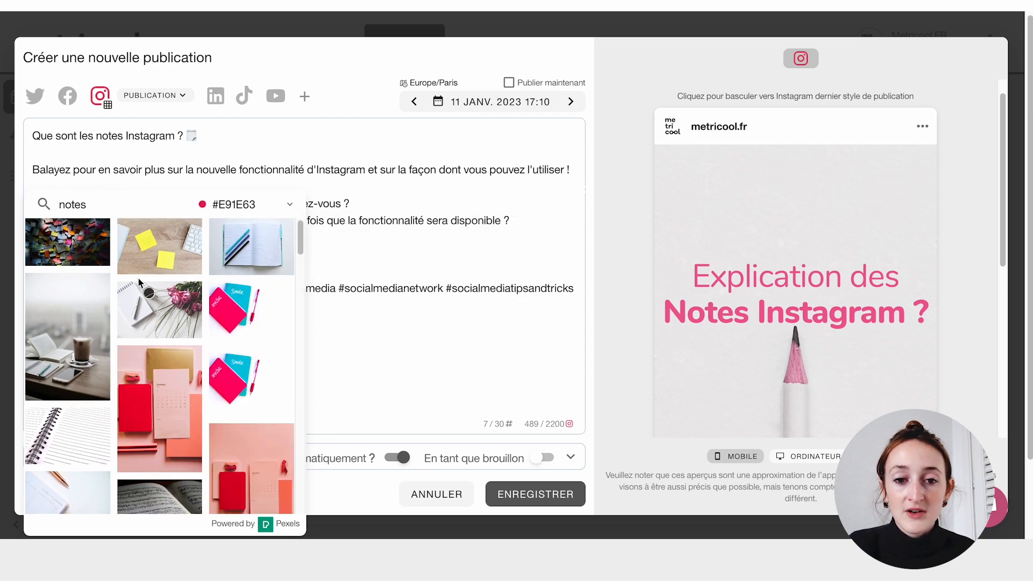
# Step: Add the stock photo of the pink book beside a laptop to the publication as its second image
pyautogui.scroll(-3, 139, 281)
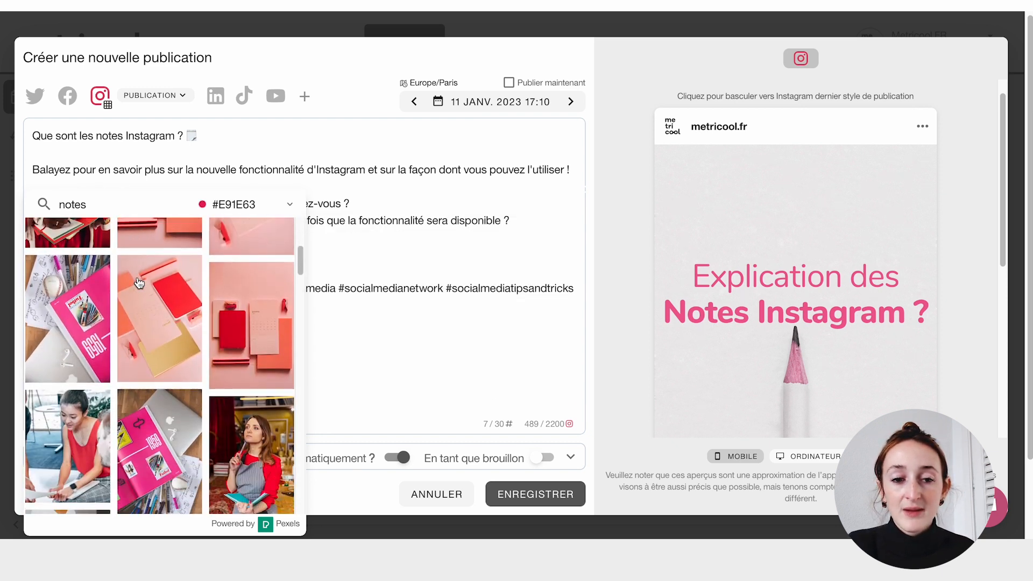
pyautogui.scroll(-1, 139, 281)
pyautogui.click(289, 204)
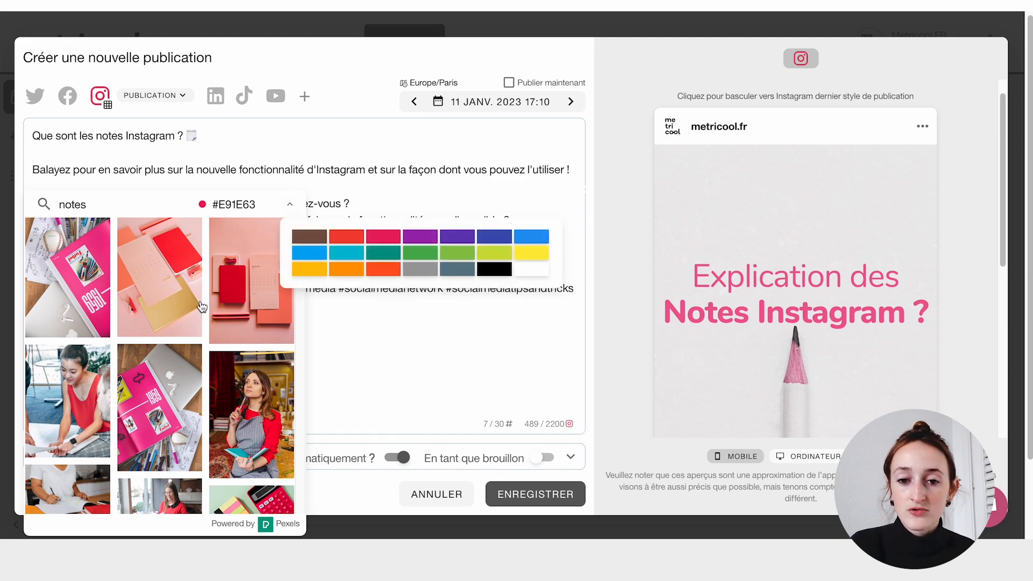
pyautogui.click(103, 322)
# Step: Review the options available for the added stock photo and check how it looks in the Instagram preview
pyautogui.click(119, 367)
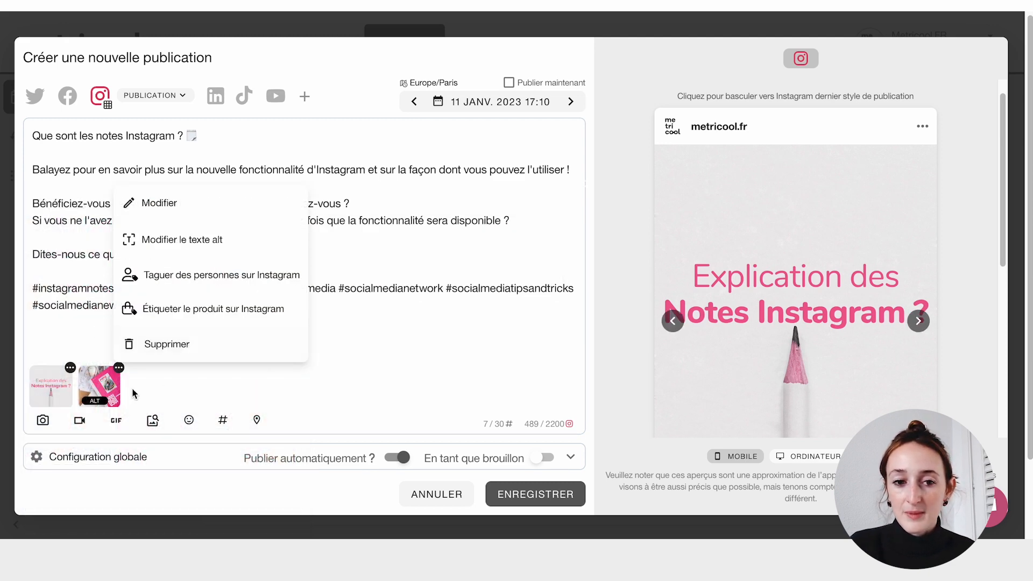
pyautogui.click(86, 380)
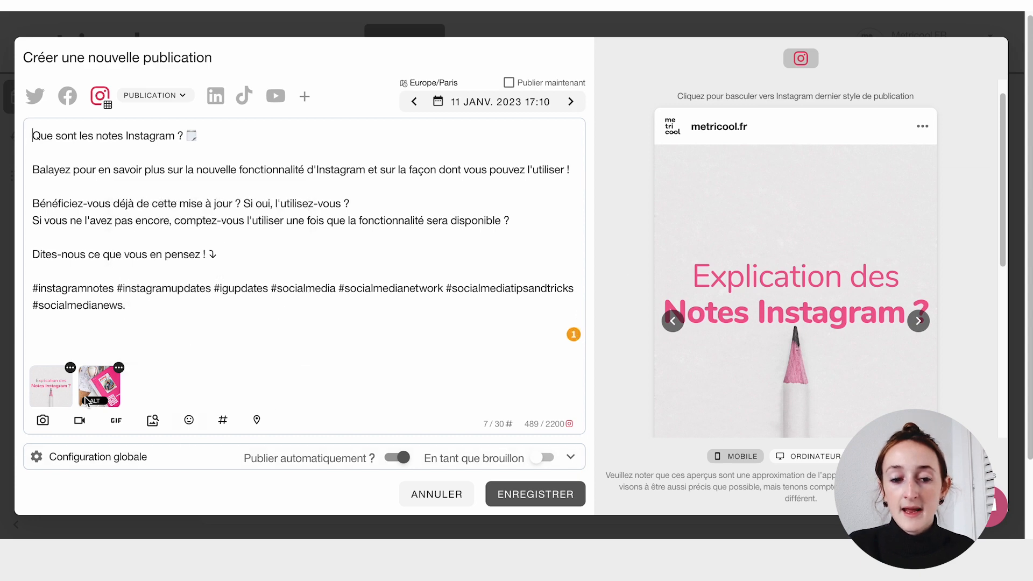
pyautogui.click(918, 321)
pyautogui.scroll(-2, 763, 339)
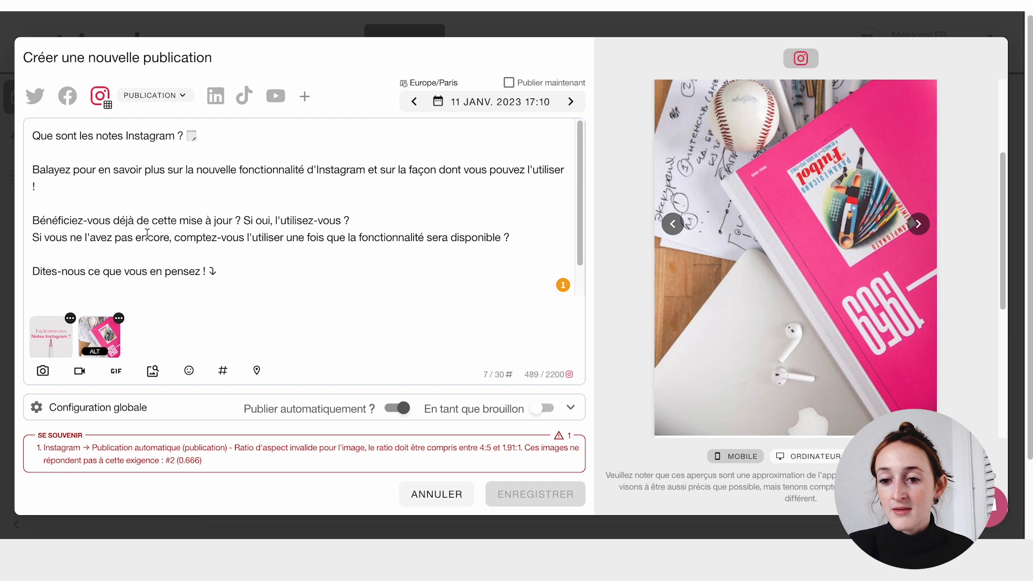
pyautogui.click(119, 318)
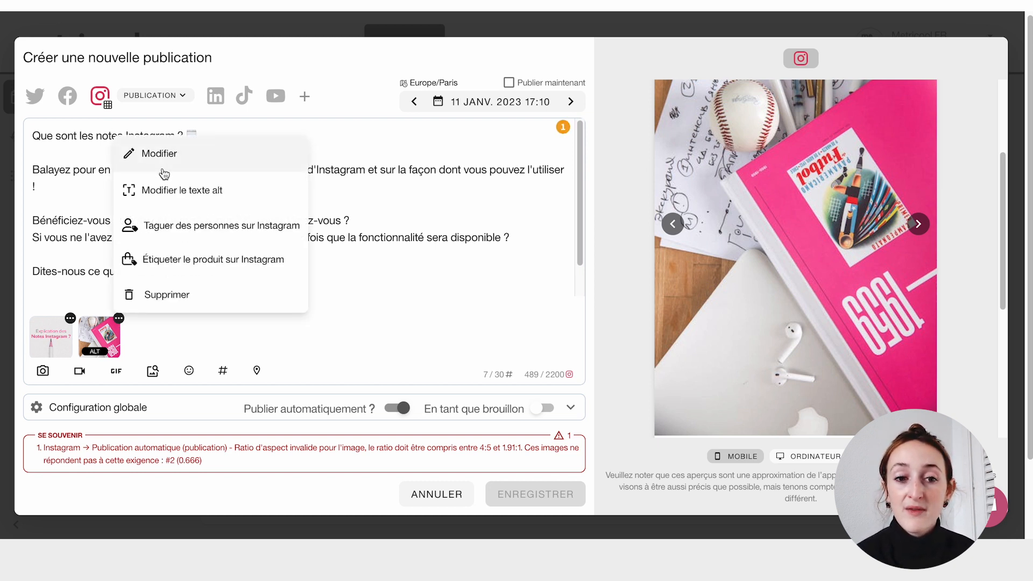
pyautogui.click(453, 306)
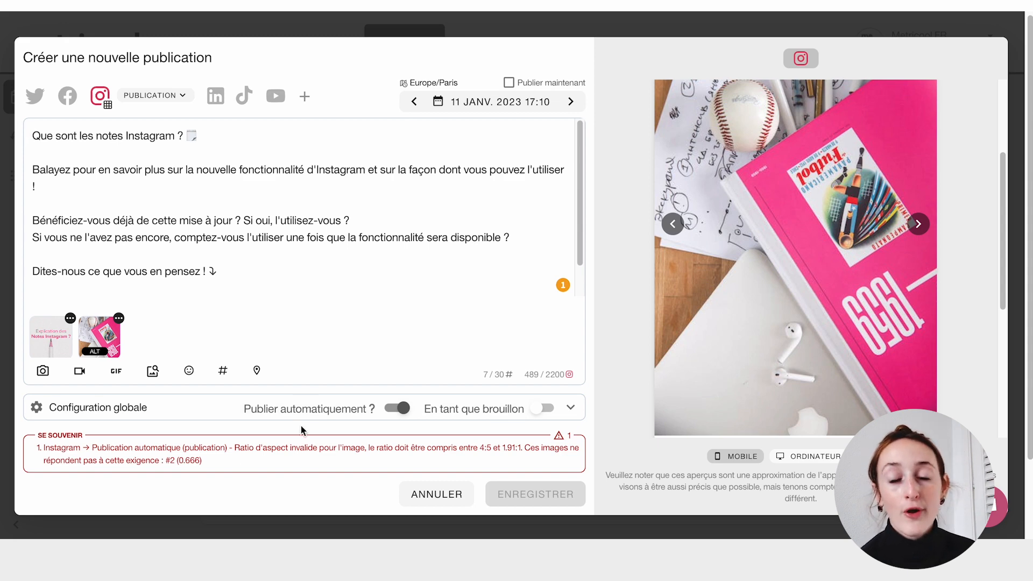
# Step: Cancel the new publication and accept losing its changes
pyautogui.click(438, 496)
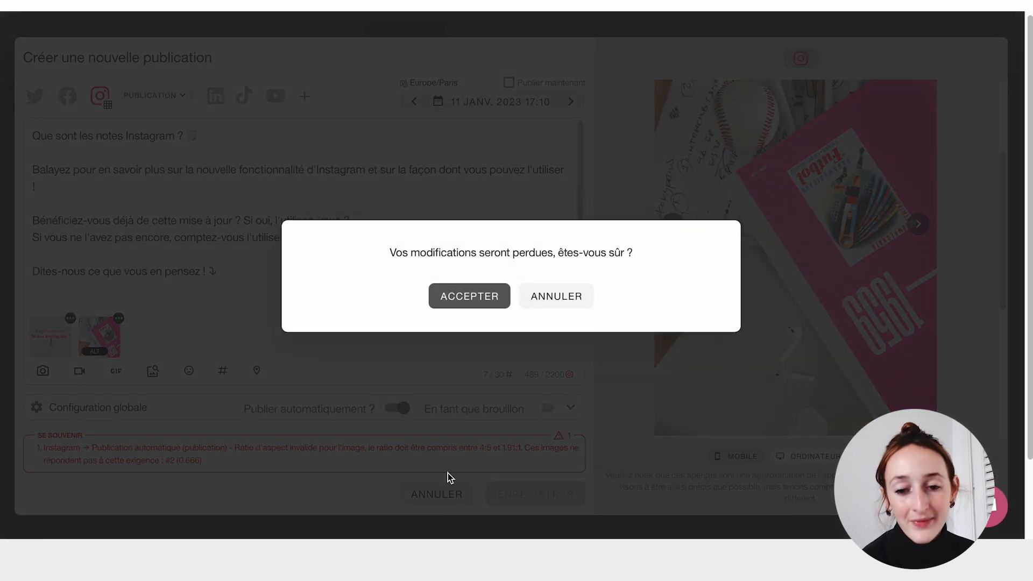
pyautogui.click(463, 295)
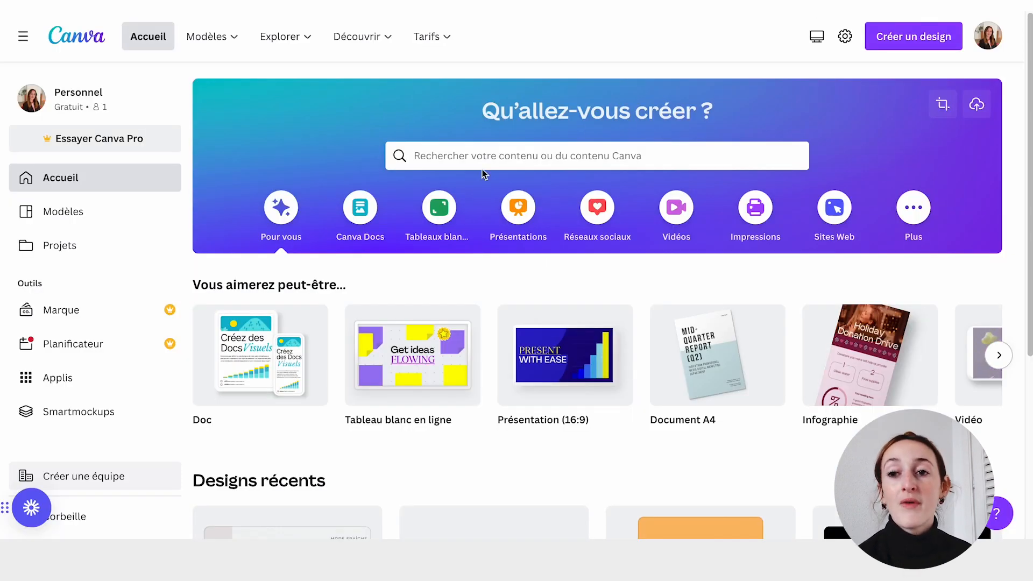
# Step: Switch to Canva, open the recent "Nouvelle collection de mode" presentation and hide its template panel
pyautogui.scroll(-5, 440, 289)
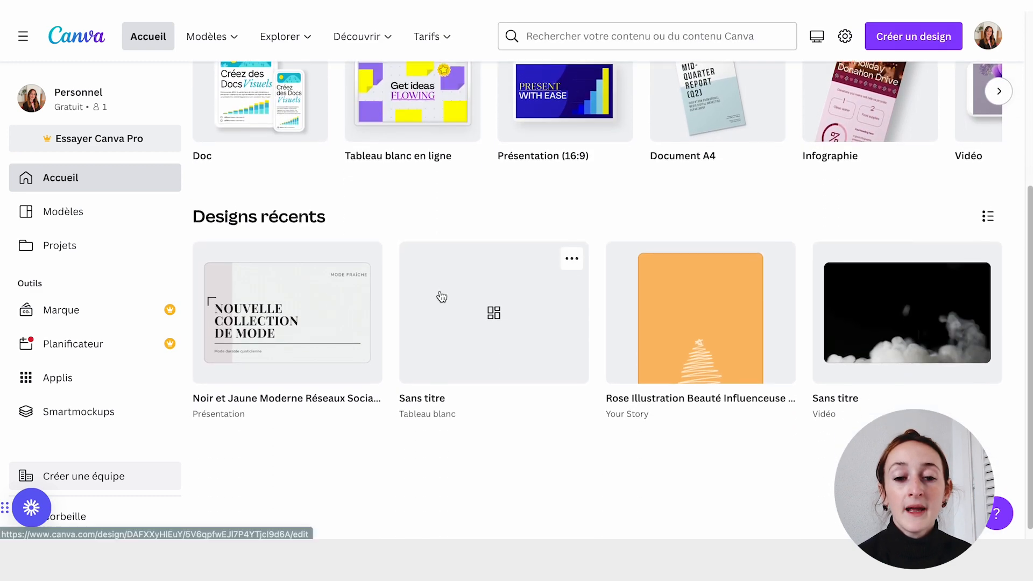
pyautogui.click(303, 303)
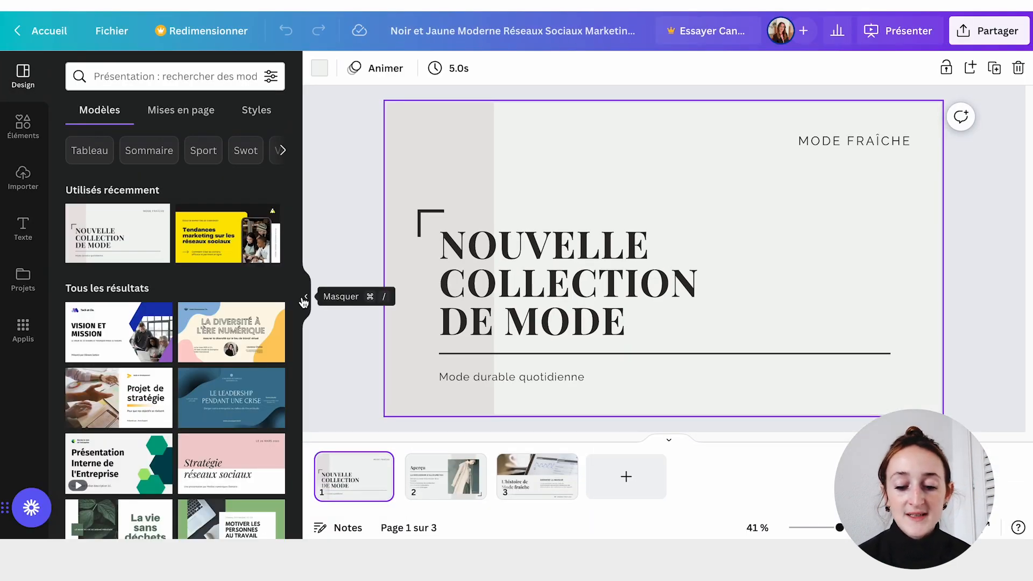
pyautogui.click(304, 301)
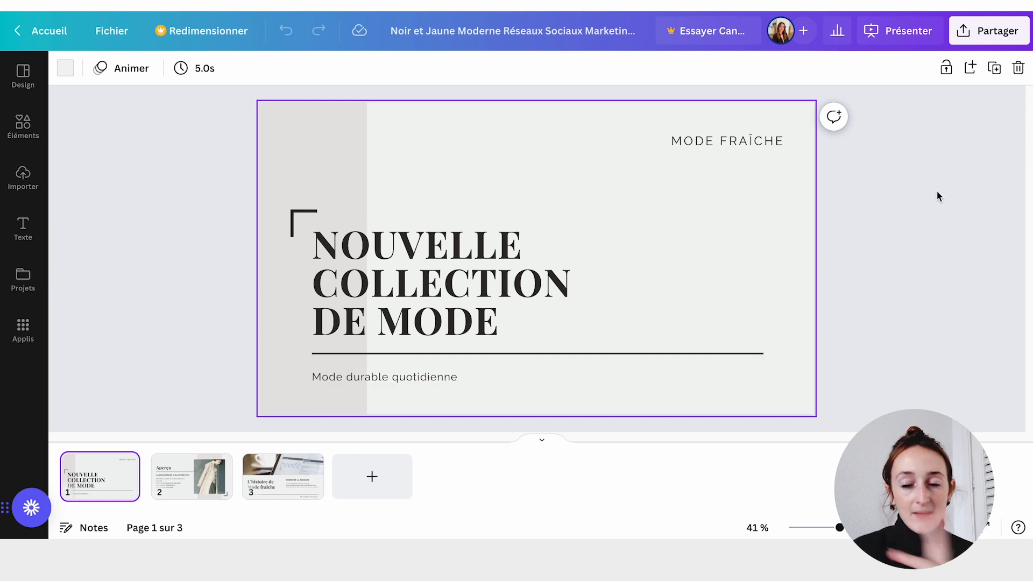
# Step: Examine the full list of sharing options for the design, including where Metricool appears
pyautogui.click(974, 42)
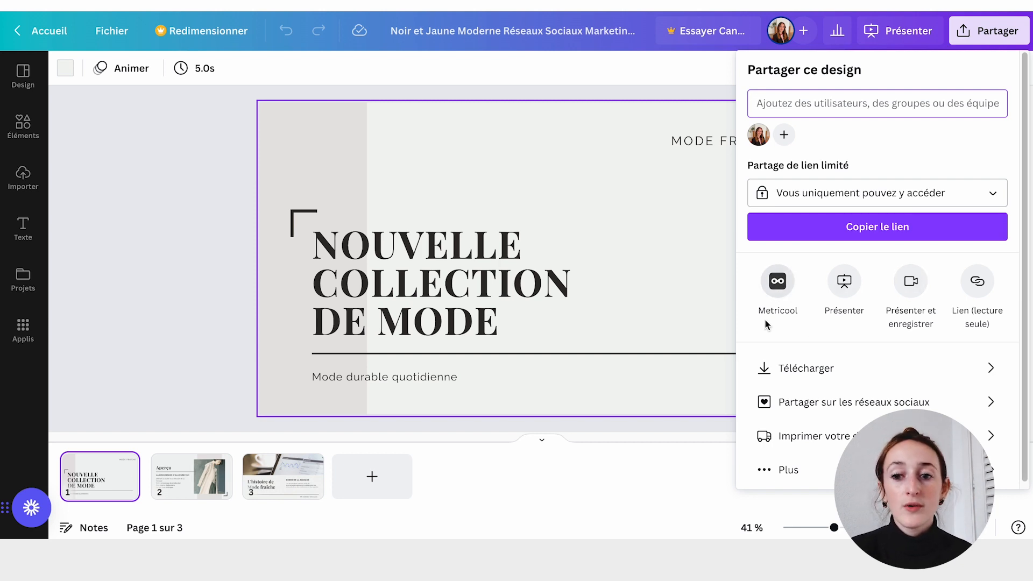
pyautogui.scroll(-1, 762, 317)
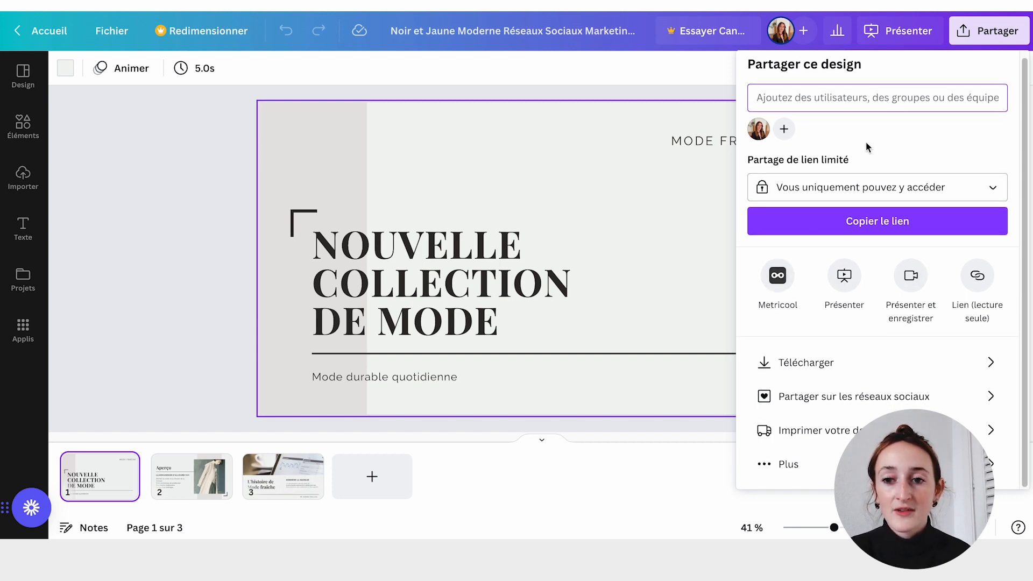
pyautogui.click(766, 464)
pyautogui.scroll(-5, 815, 188)
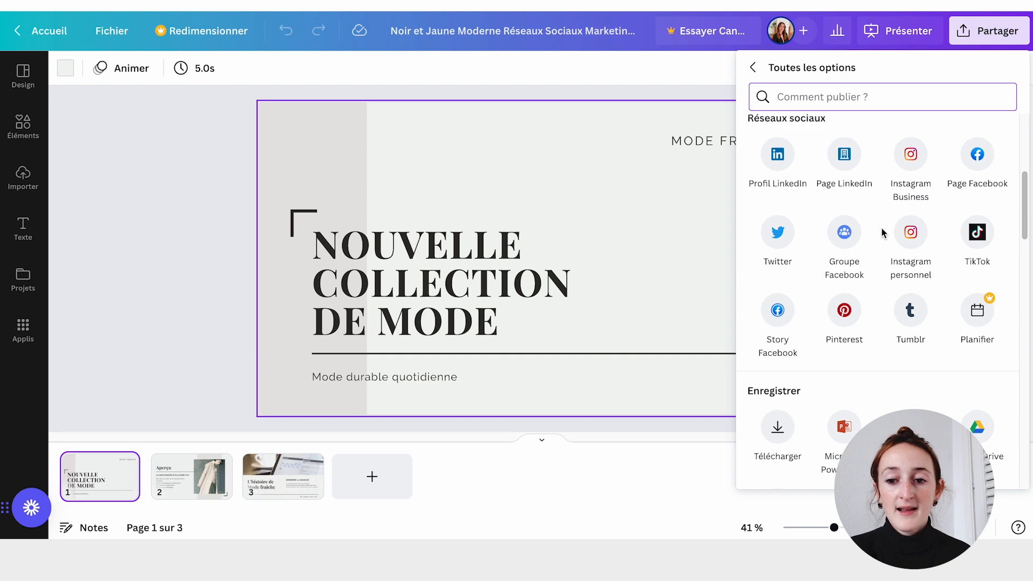
pyautogui.scroll(-8, 882, 233)
pyautogui.scroll(-12, 775, 357)
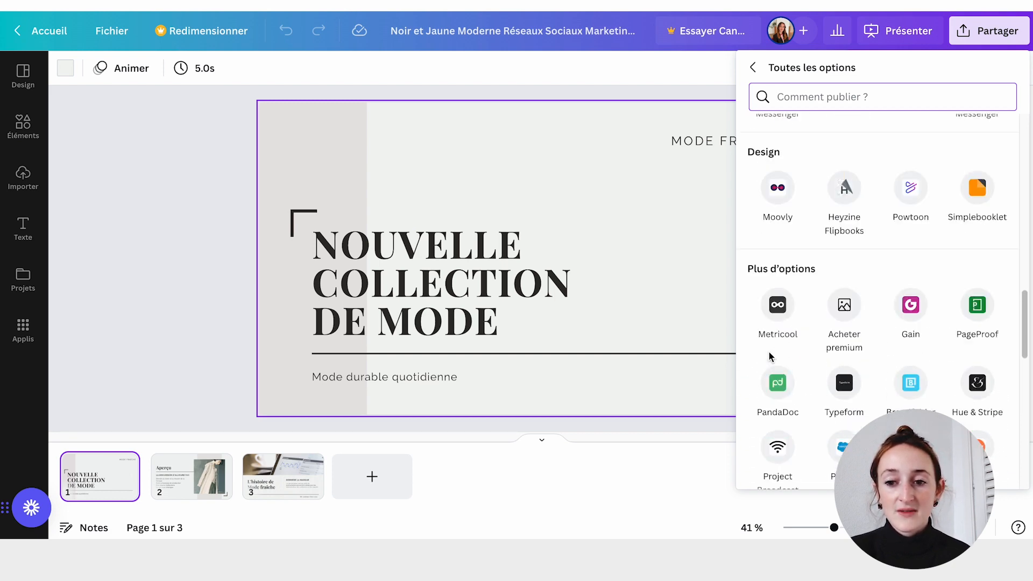
pyautogui.scroll(20, 770, 357)
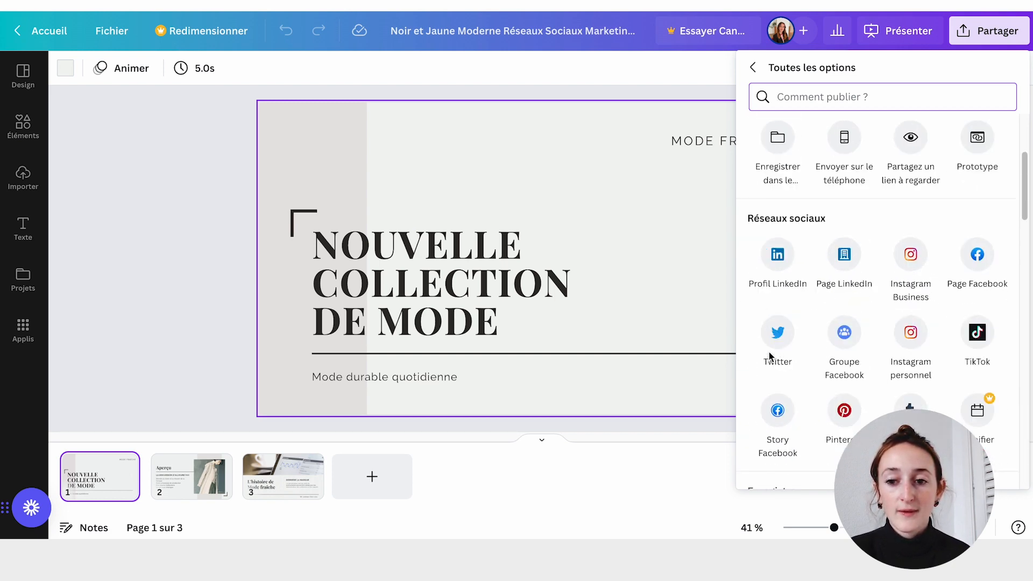
# Step: Open the Metricool sharing form for the design, keeping JPG as the file type and all three pages selected
pyautogui.click(999, 42)
pyautogui.click(996, 33)
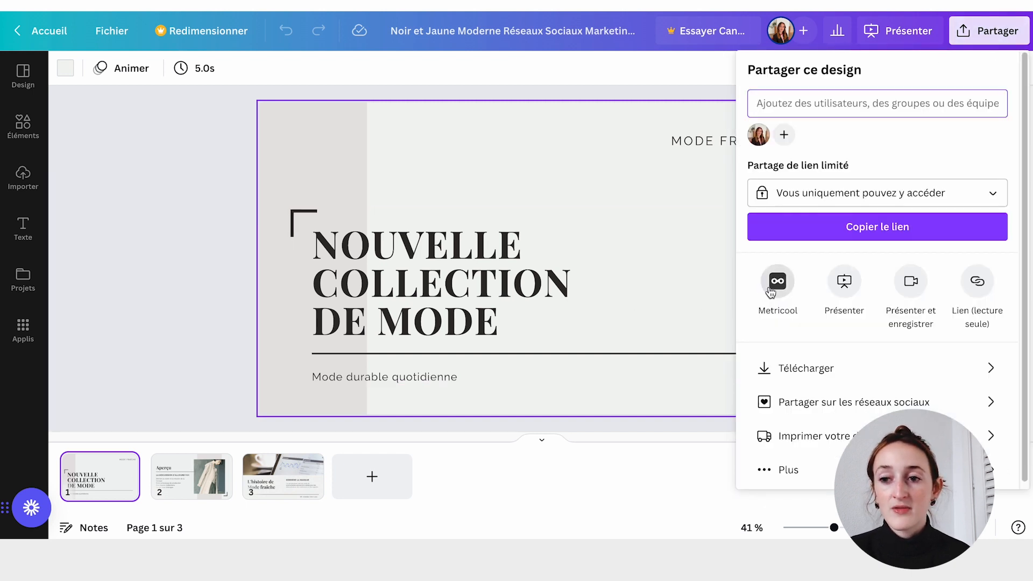
pyautogui.click(777, 282)
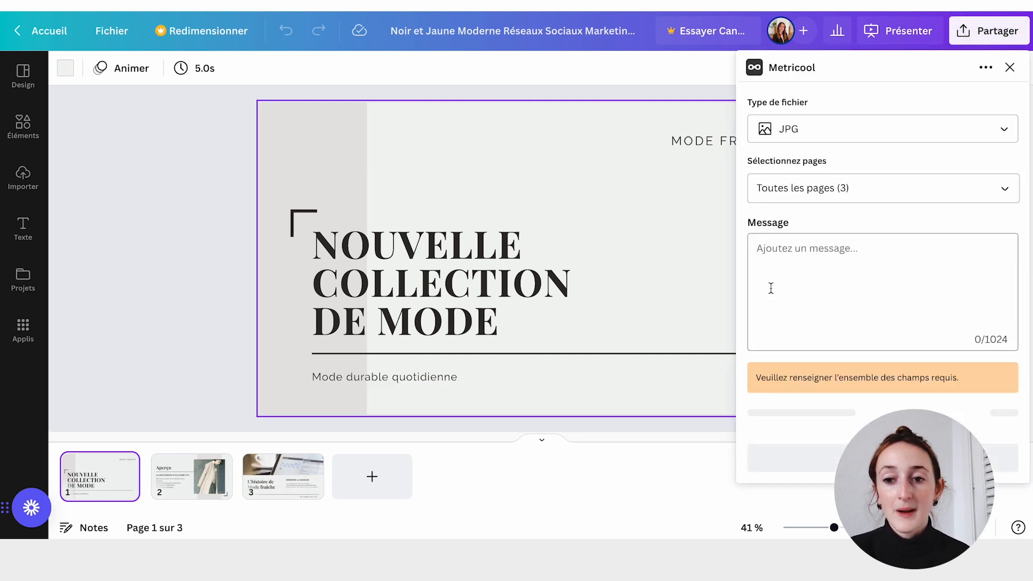
pyautogui.click(783, 134)
pyautogui.click(836, 137)
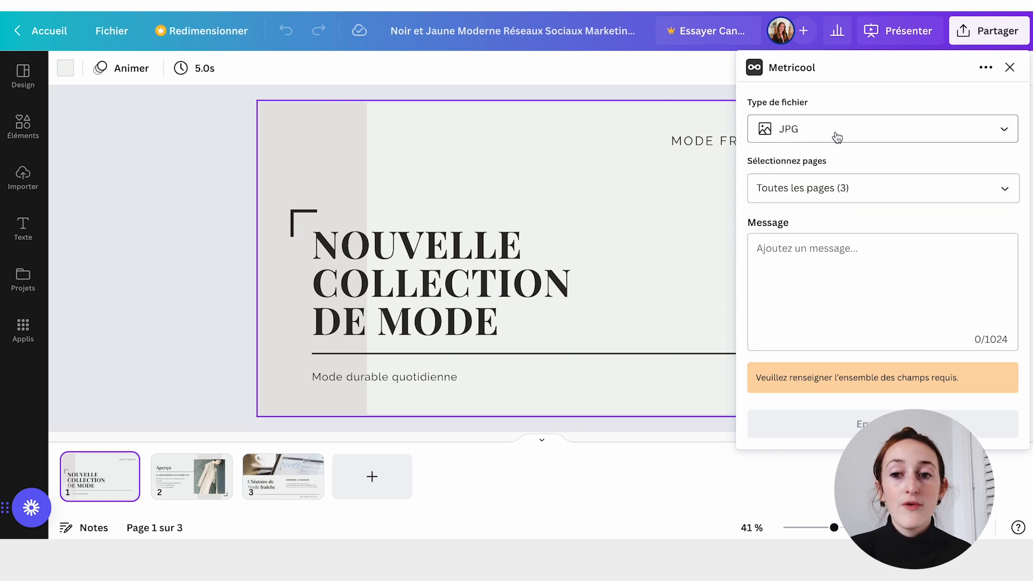
pyautogui.click(815, 188)
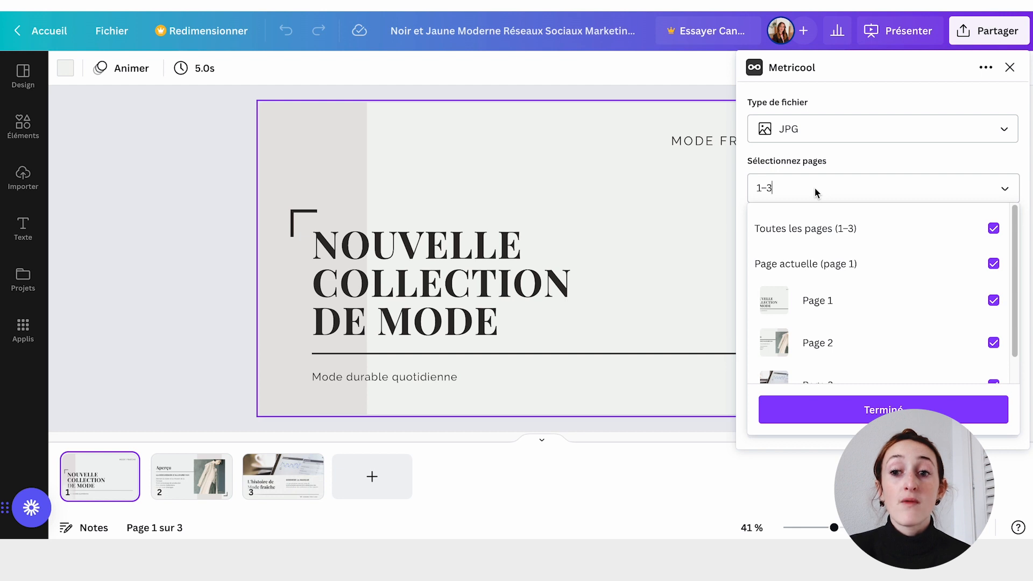
pyautogui.click(814, 186)
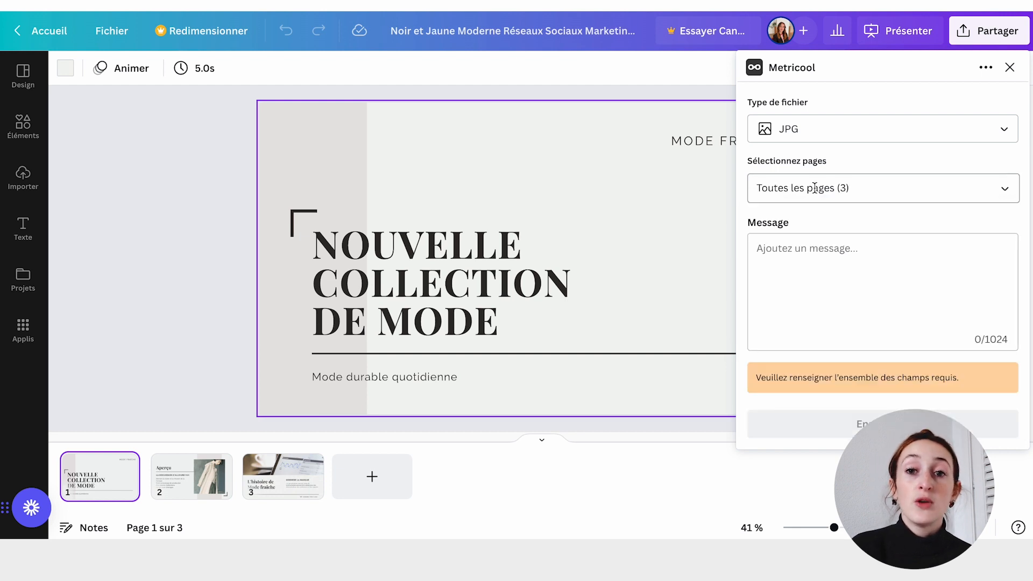
# Step: Enter the message "Test 1", save the design to Metricool and close the confirmation window
pyautogui.click(790, 279)
pyautogui.write('Tes')
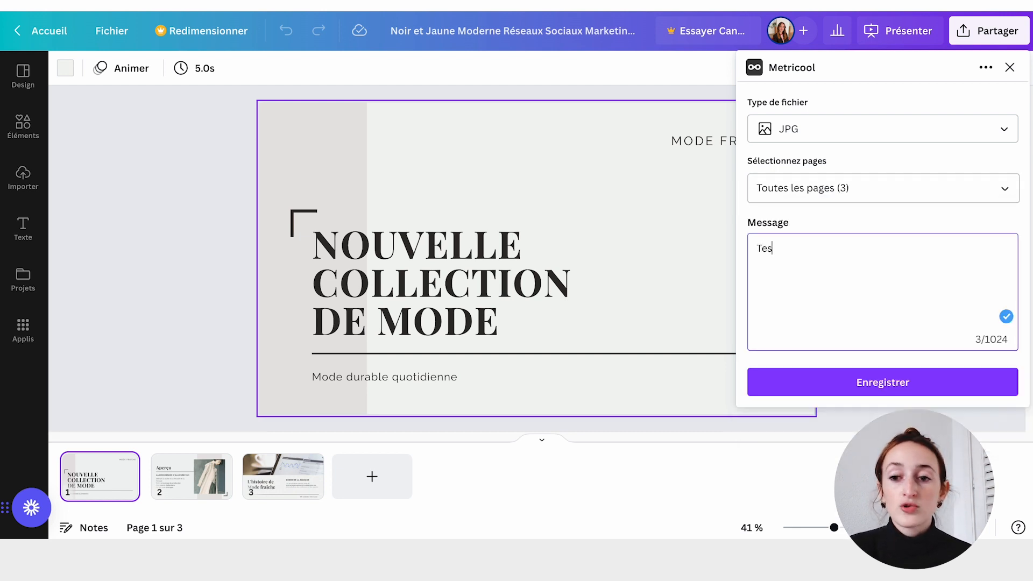
pyautogui.write('t 1')
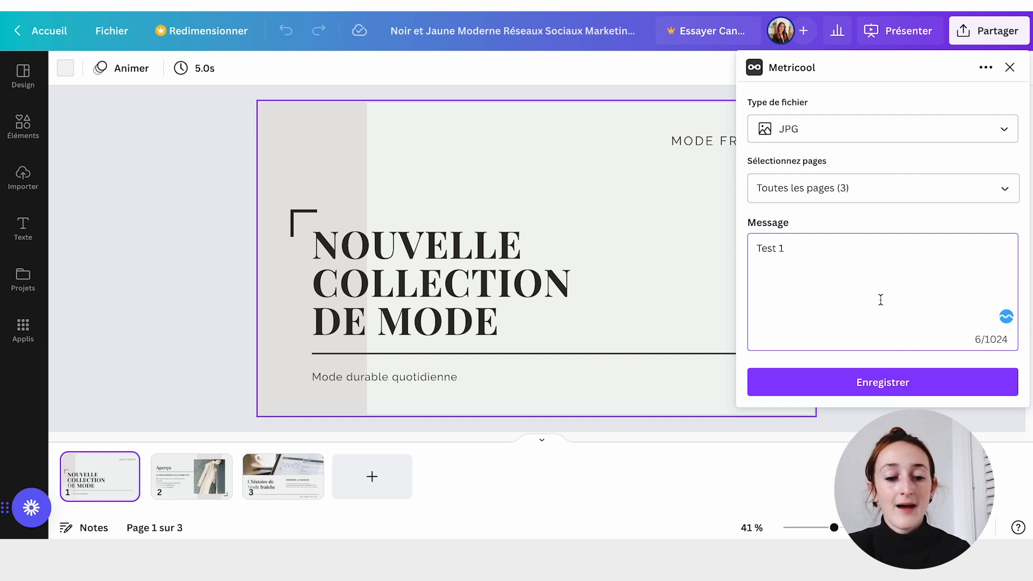
pyautogui.click(891, 378)
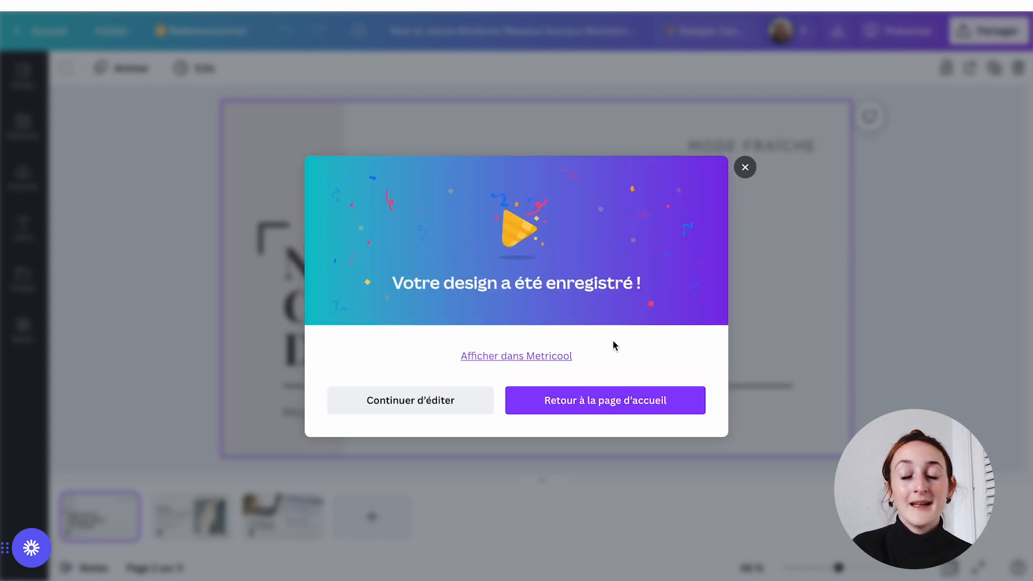
pyautogui.click(745, 167)
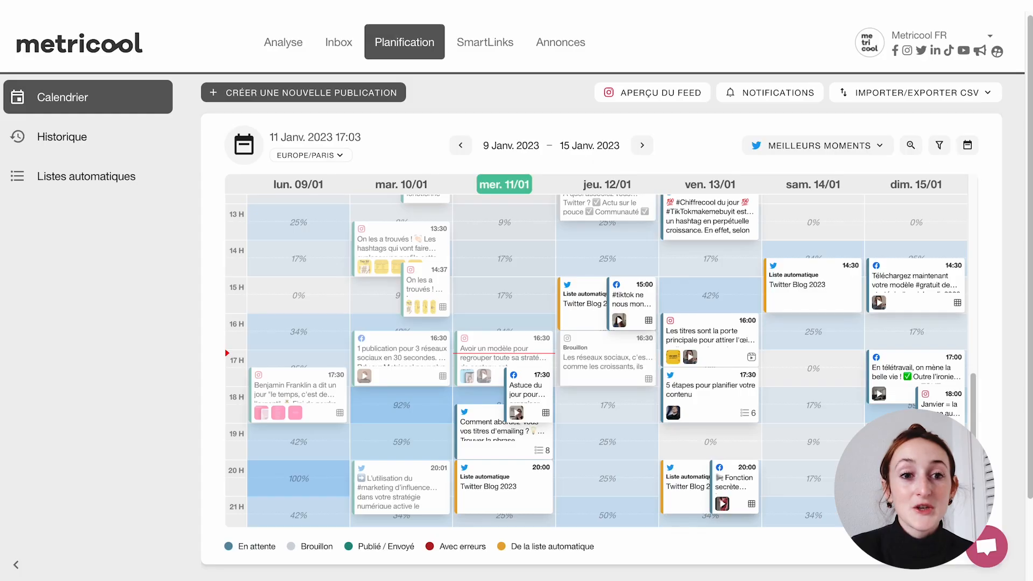
# Step: Switch to the Metricool planning calendar and preview the Instagram publication of 10 January at 13:30
pyautogui.moveTo(381, 241)
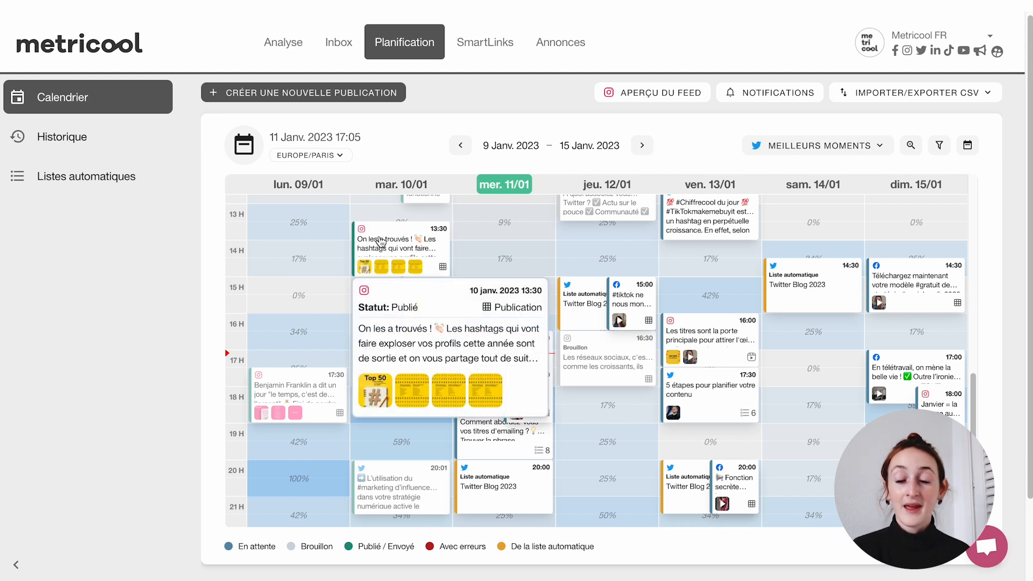